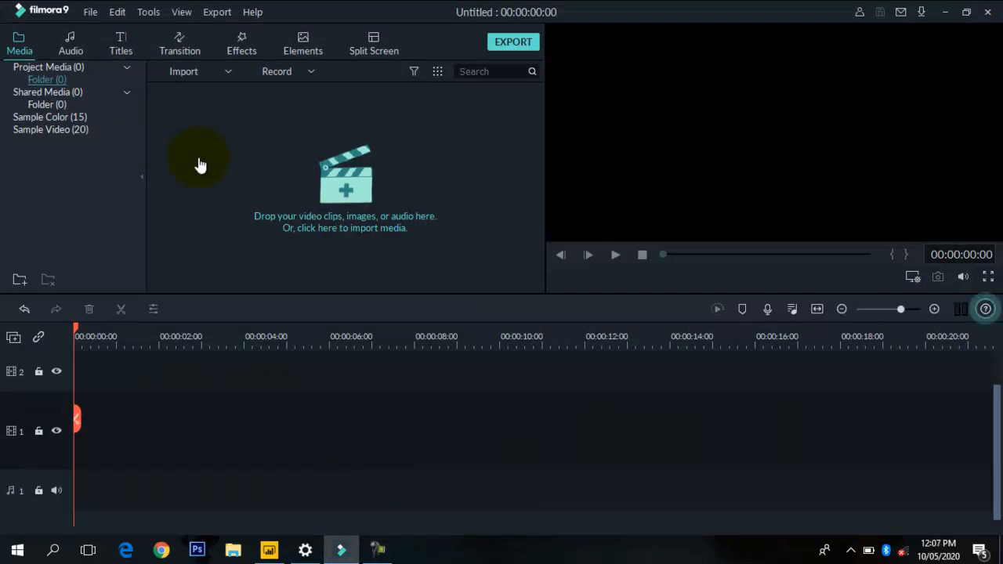
{"action": "left_click", "coordinate": [219, 76]}
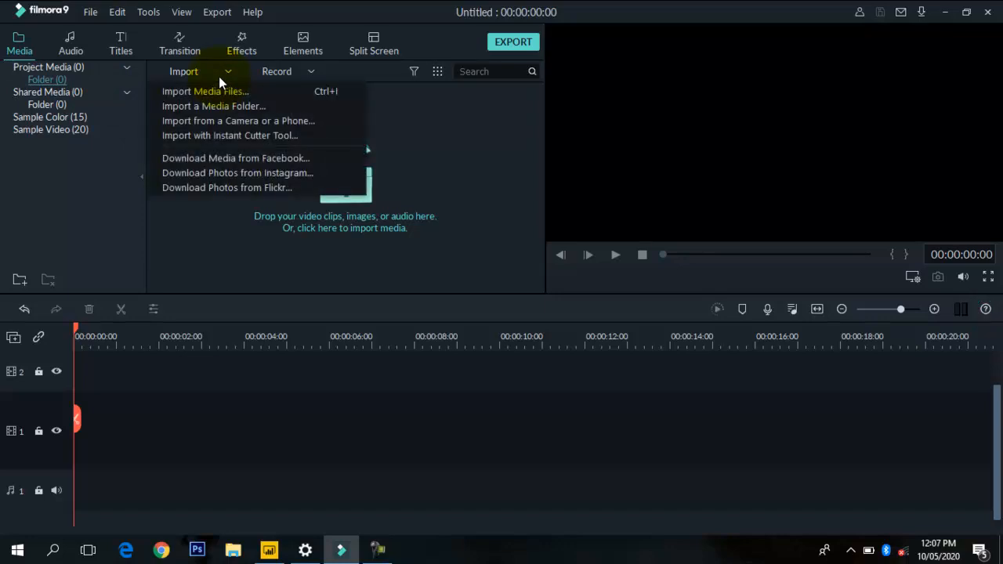
{"action": "left_click", "coordinate": [219, 76]}
{"action": "left_click", "coordinate": [219, 76]}
{"action": "left_click", "coordinate": [94, 17]}
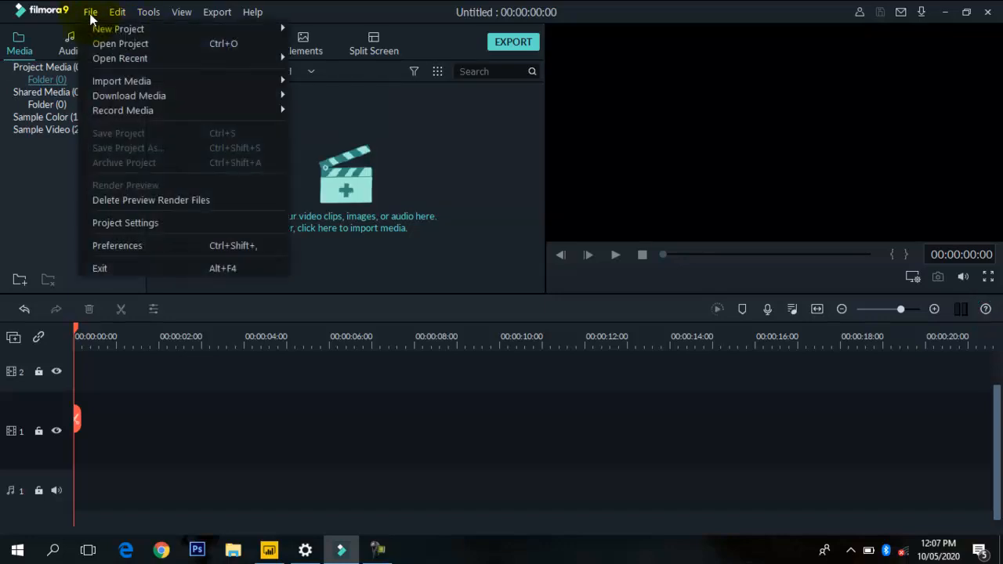
{"action": "mouse_move", "coordinate": [110, 19]}
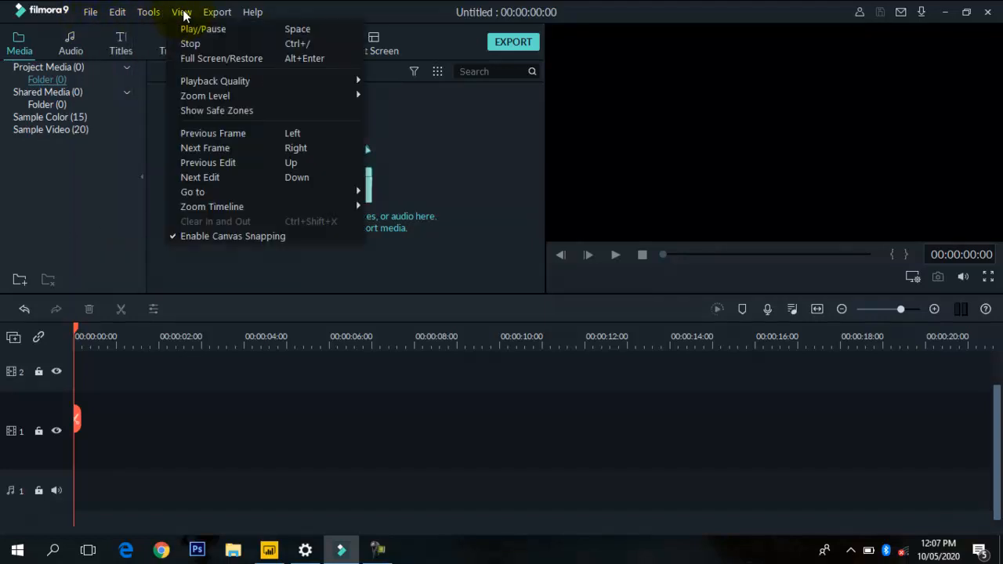
{"action": "mouse_move", "coordinate": [219, 14]}
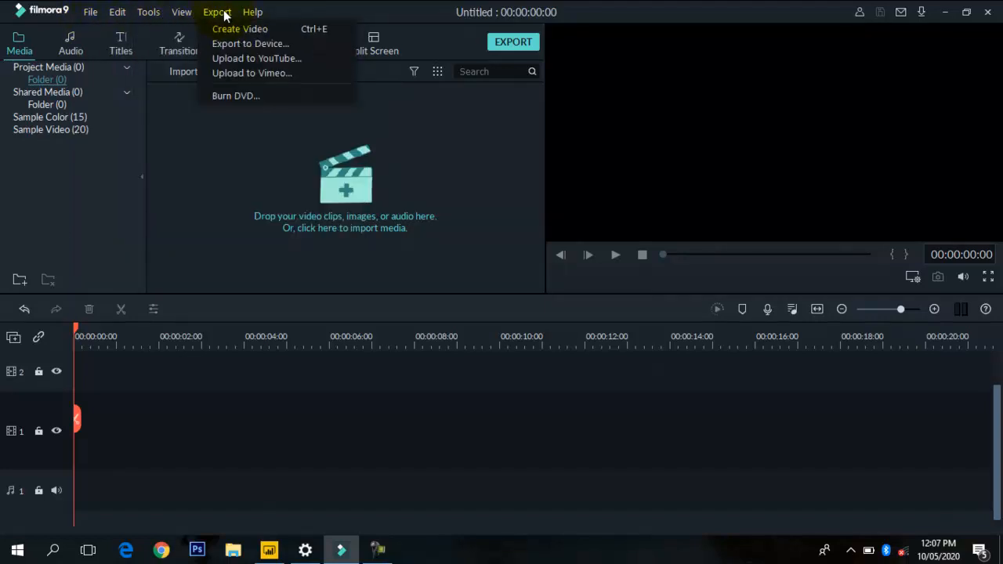
Step: Import the four animal face screenshots (butterfly, two lions and warthog) from the Pictures folder into the project media
{"action": "left_click", "coordinate": [180, 72]}
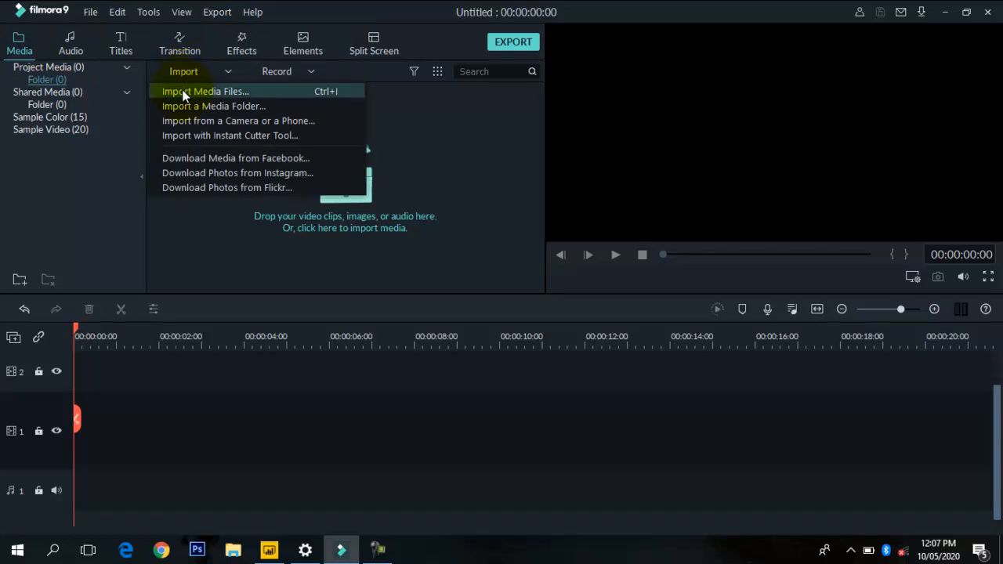
{"action": "left_click", "coordinate": [182, 90]}
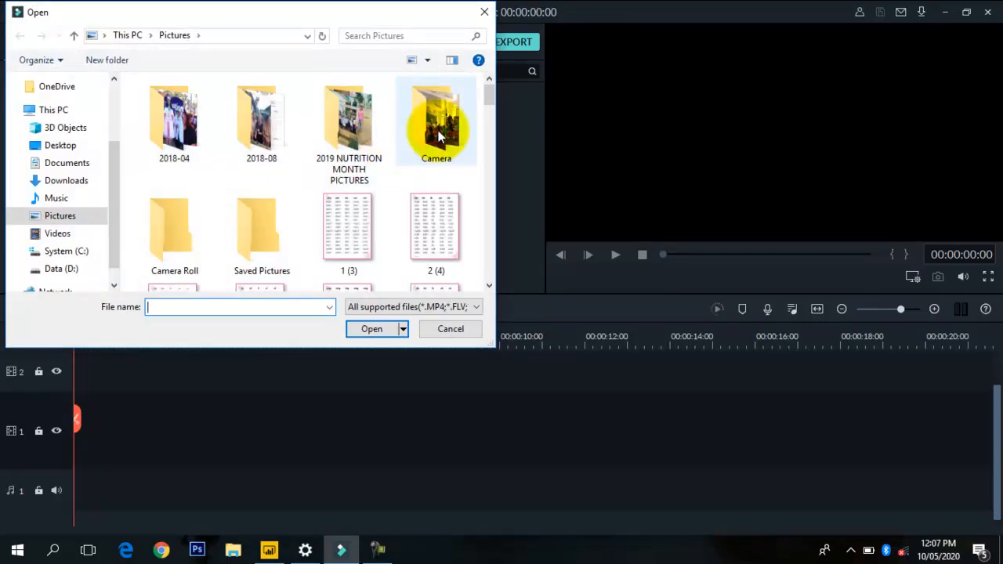
{"action": "left_click_drag", "start_coordinate": [489, 93], "coordinate": [149, 219]}
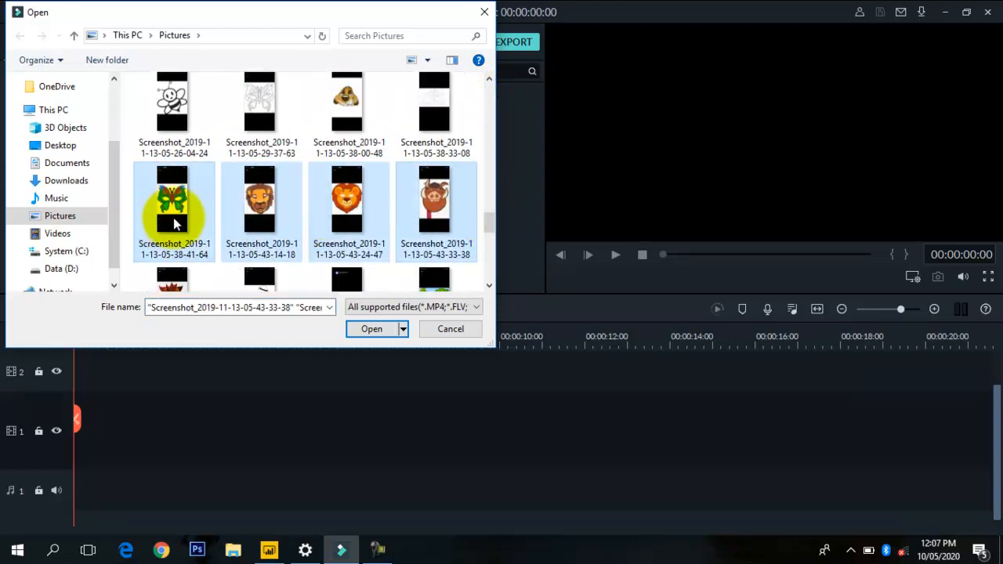
{"action": "left_click", "coordinate": [366, 326]}
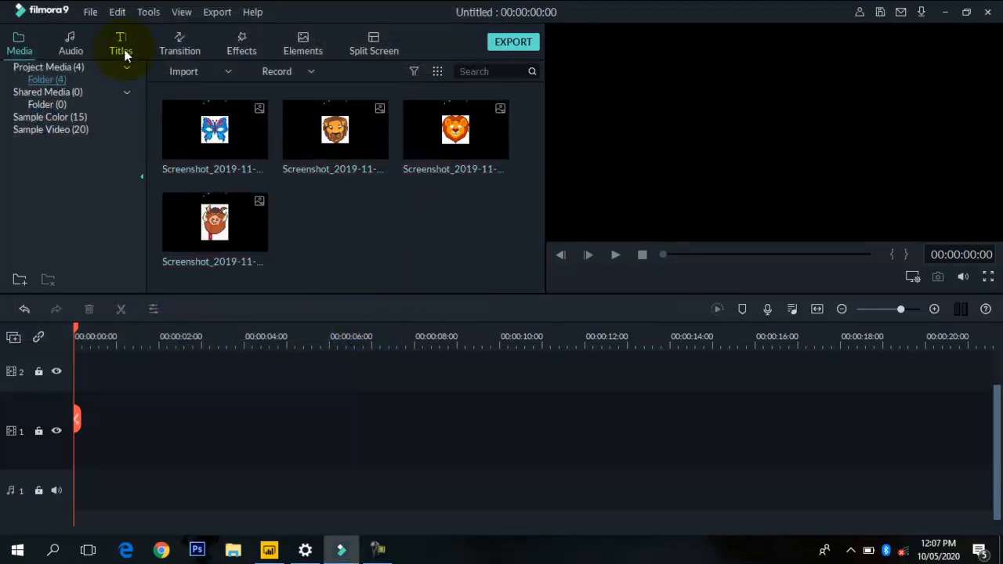
{"action": "left_click", "coordinate": [71, 51]}
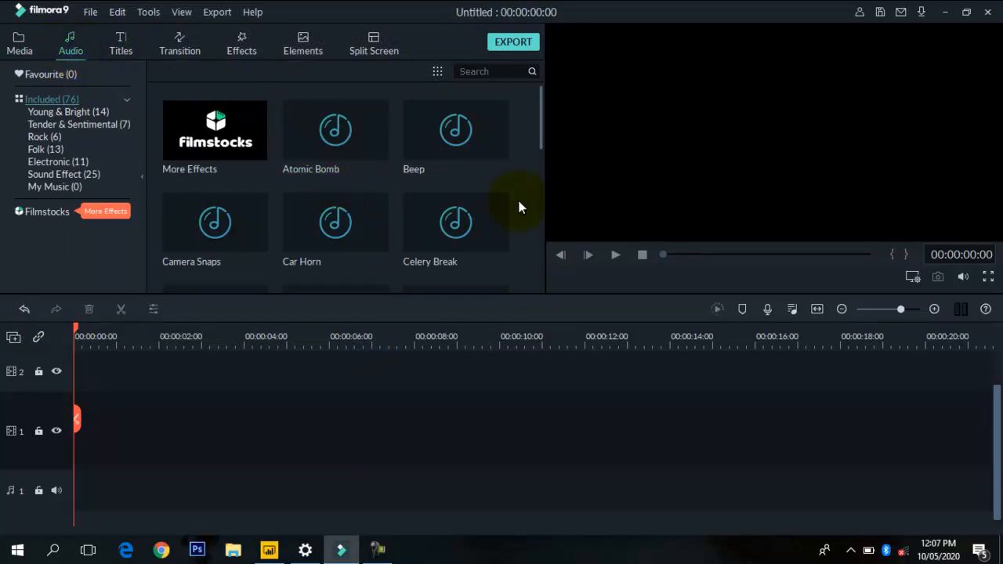
{"action": "left_click_drag", "start_coordinate": [542, 139], "coordinate": [537, 108]}
Step: Import the Ost.Runaway_Bride song from the Music folder into the project media
{"action": "left_click", "coordinate": [20, 43]}
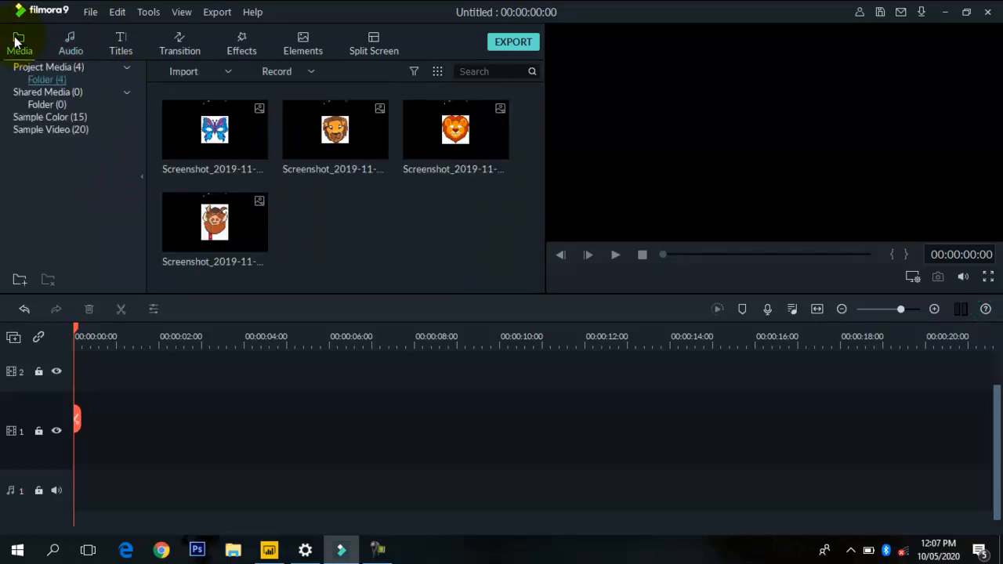
{"action": "left_click", "coordinate": [170, 77]}
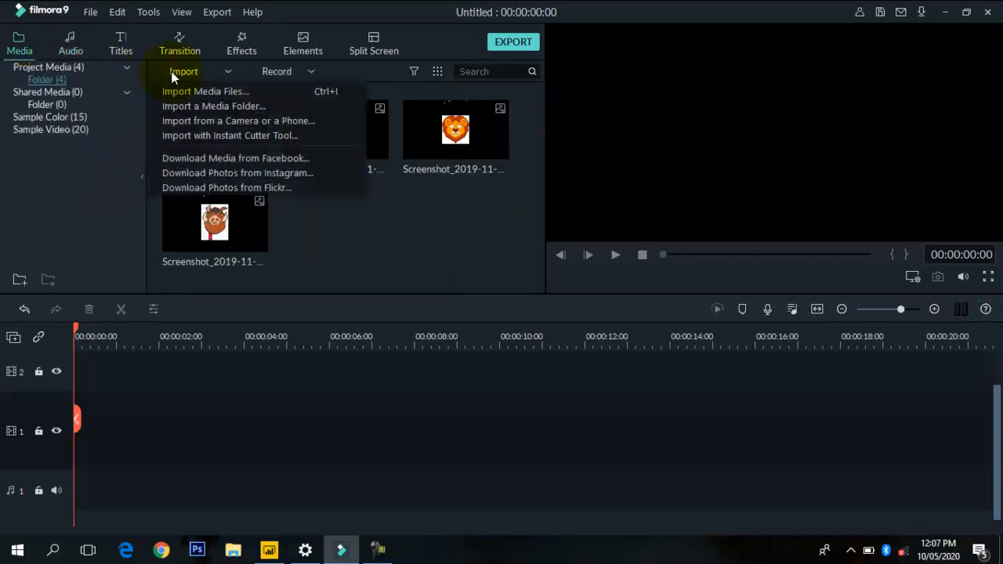
{"action": "left_click", "coordinate": [186, 89]}
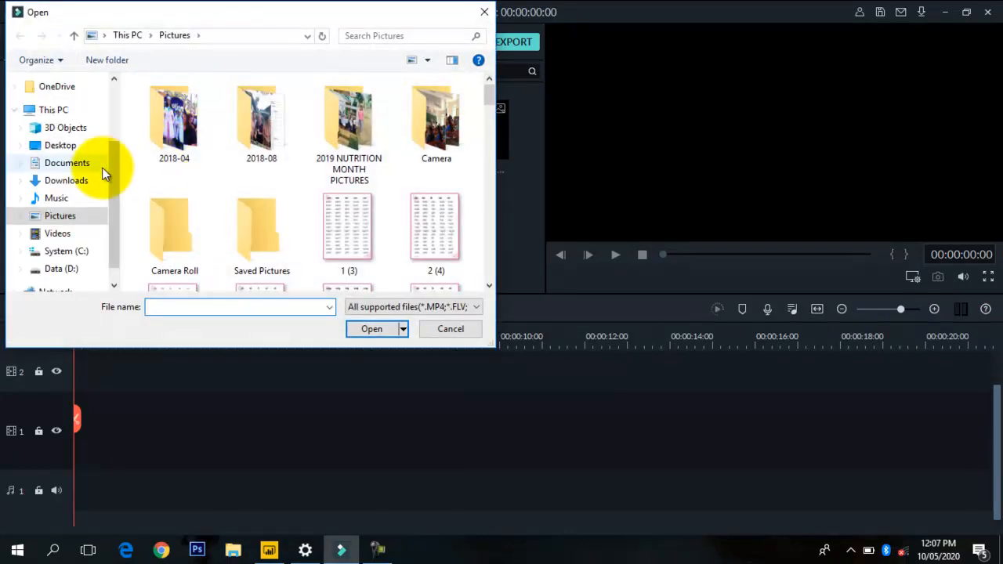
{"action": "left_click", "coordinate": [89, 197]}
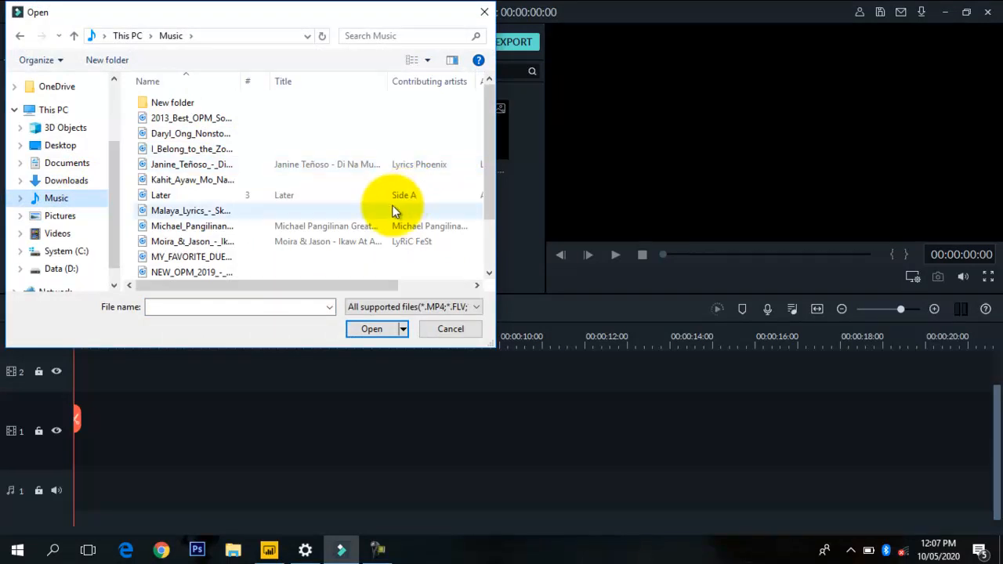
{"action": "left_click", "coordinate": [485, 197]}
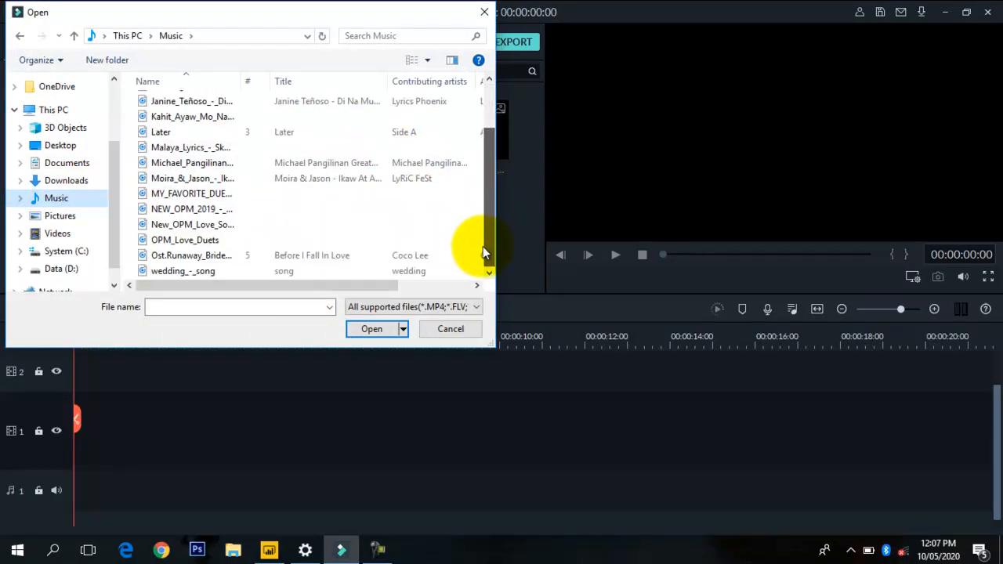
{"action": "double_click", "coordinate": [234, 254]}
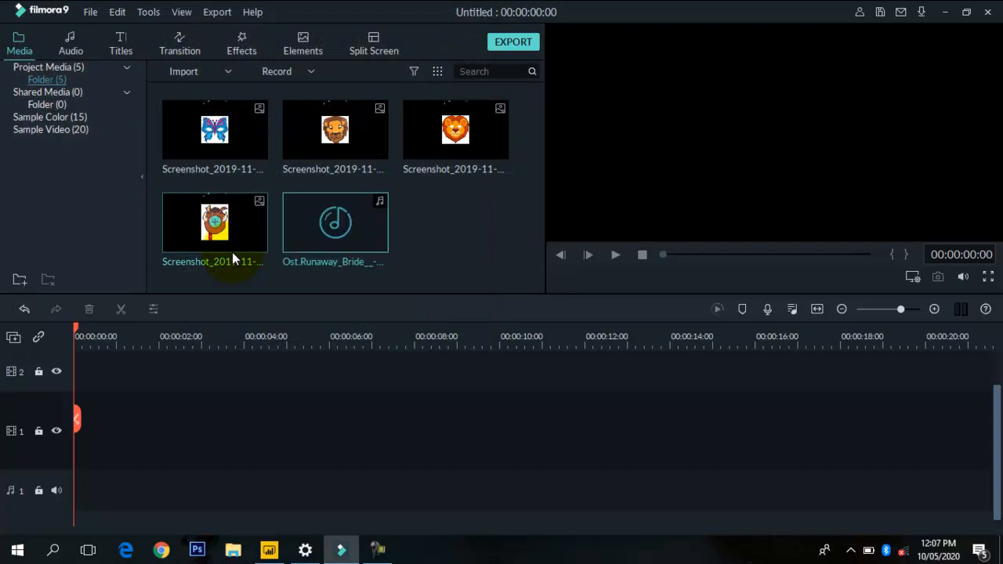
Step: Place the warthog, butterfly, brown lion and orange lion images end to end on video track 1, starting at 0 seconds
{"action": "left_click_drag", "start_coordinate": [233, 253], "coordinate": [81, 426]}
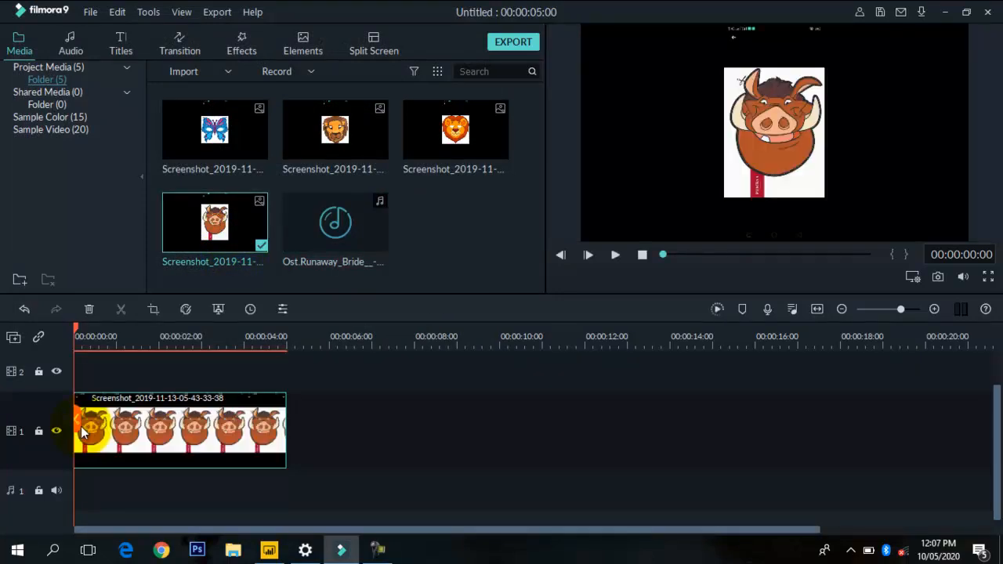
{"action": "left_click_drag", "start_coordinate": [232, 154], "coordinate": [296, 424]}
{"action": "left_click_drag", "start_coordinate": [358, 150], "coordinate": [506, 412]}
{"action": "left_click_drag", "start_coordinate": [491, 133], "coordinate": [721, 415]}
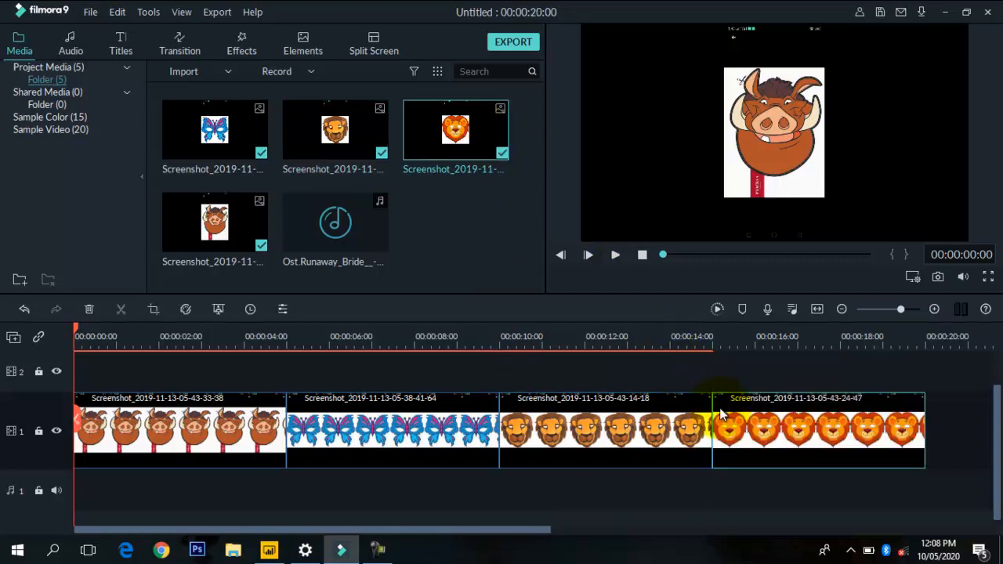
{"action": "left_click", "coordinate": [626, 375]}
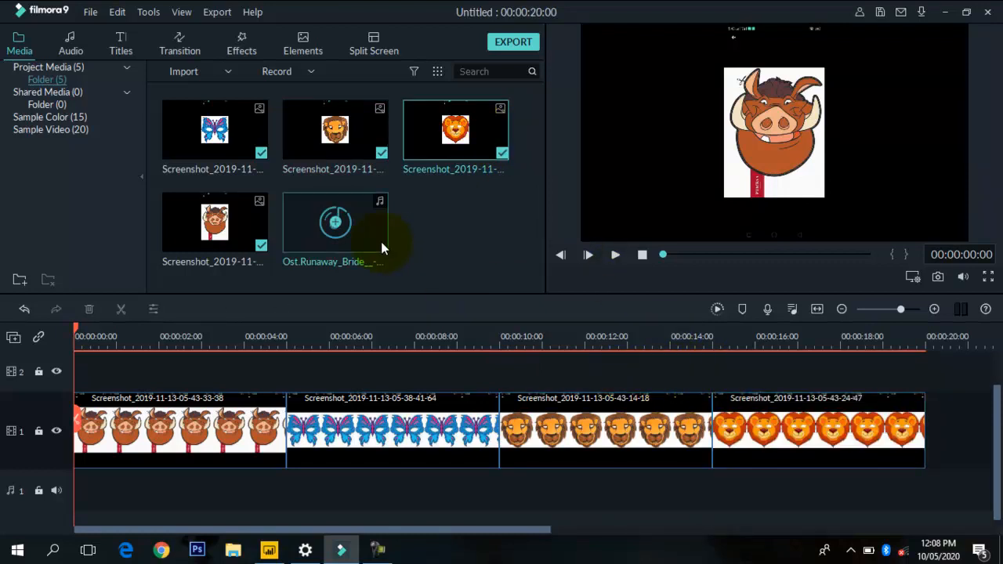
Step: Add the Ost.Runaway_Bride song to the start of audio track 1 and trim its end to the last image at 20 seconds
{"action": "left_click_drag", "start_coordinate": [380, 241], "coordinate": [83, 497]}
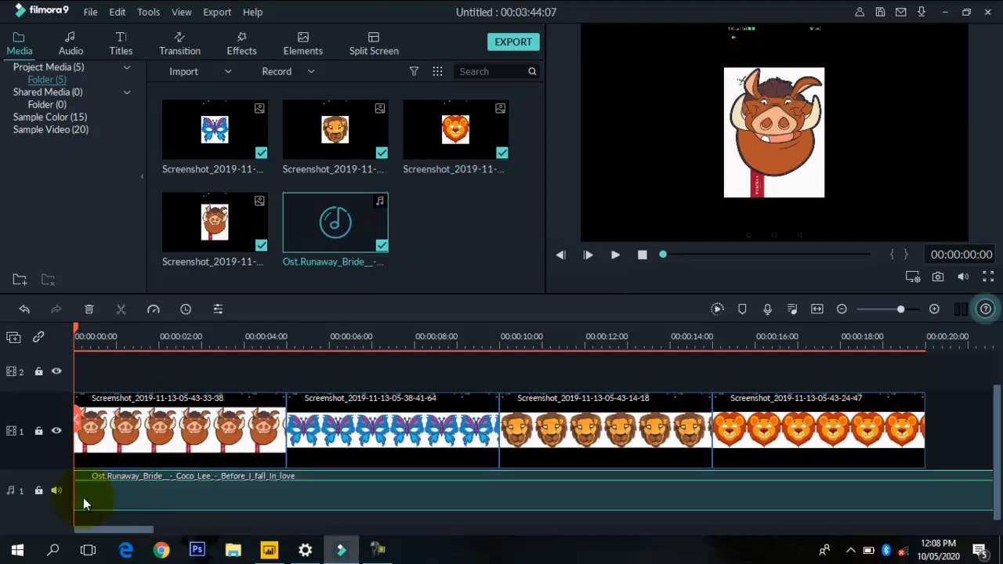
{"action": "left_click", "coordinate": [841, 309]}
{"action": "left_click", "coordinate": [841, 309]}
{"action": "left_click", "coordinate": [842, 309]}
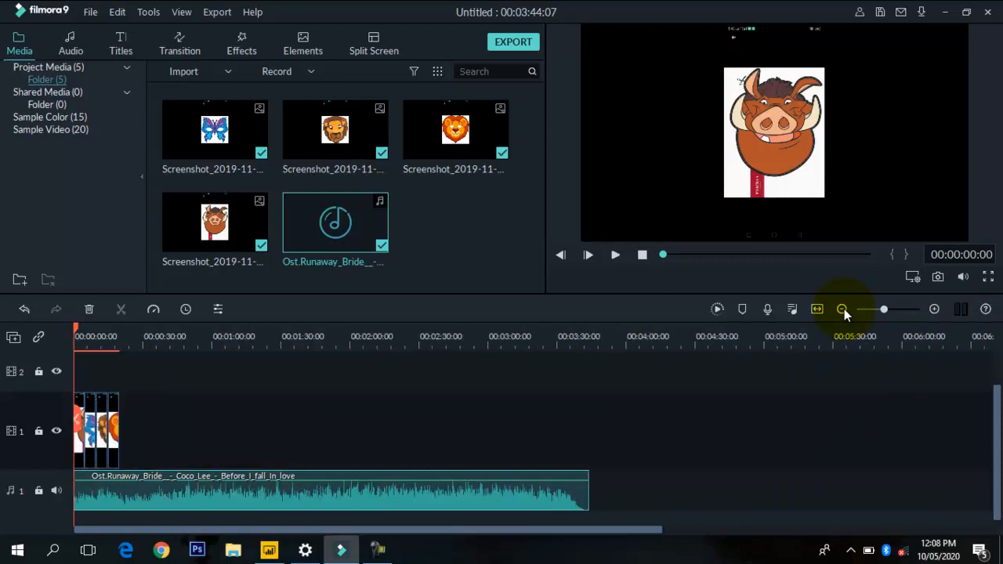
{"action": "left_click_drag", "start_coordinate": [590, 487], "coordinate": [122, 483]}
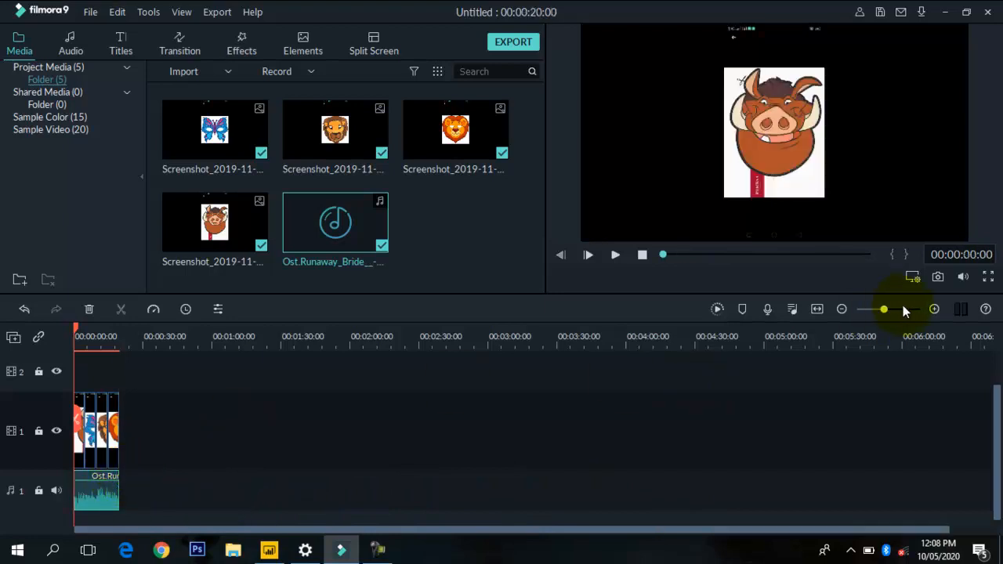
{"action": "left_click", "coordinate": [933, 310]}
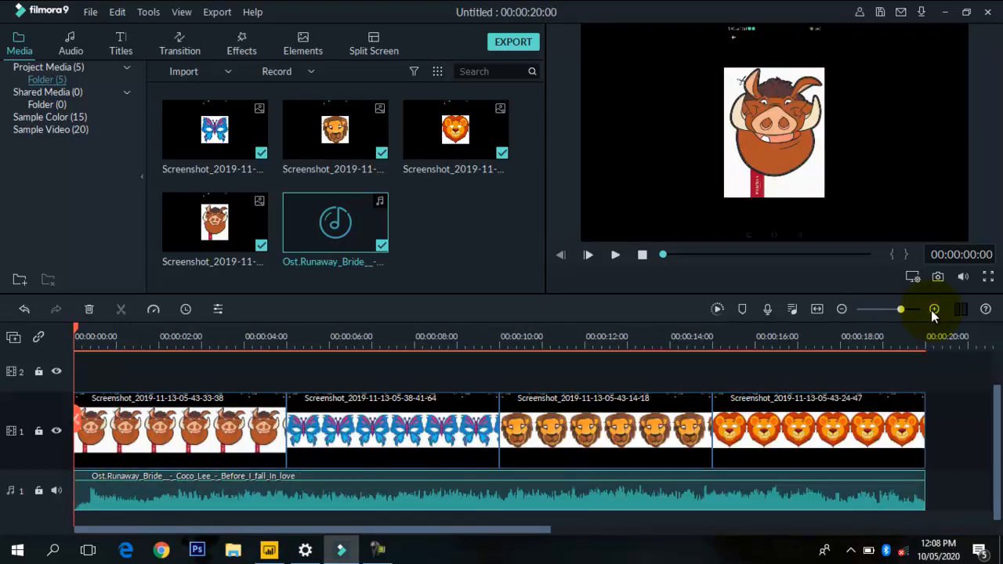
{"action": "left_click", "coordinate": [933, 309]}
{"action": "left_click", "coordinate": [842, 309]}
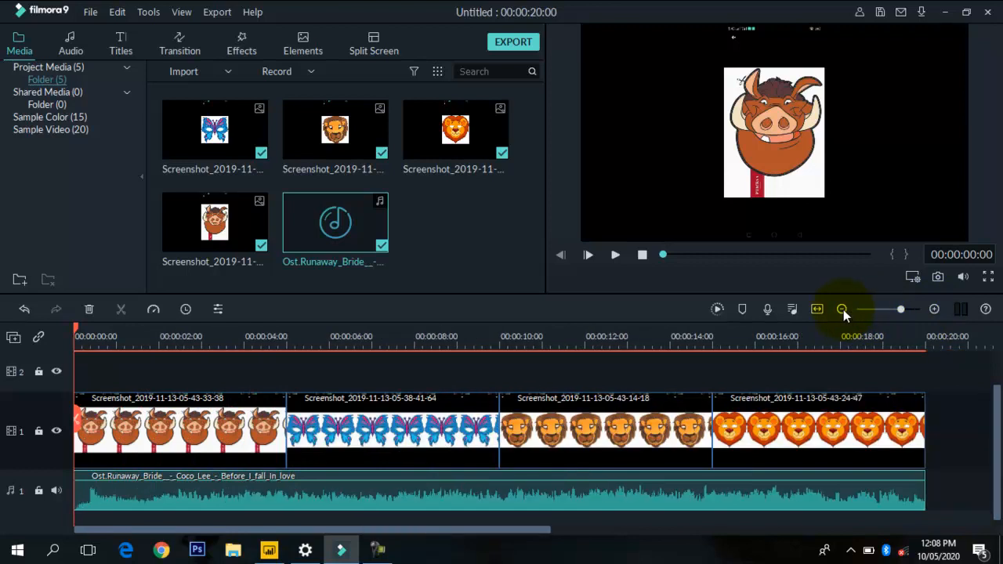
{"action": "left_click", "coordinate": [446, 373]}
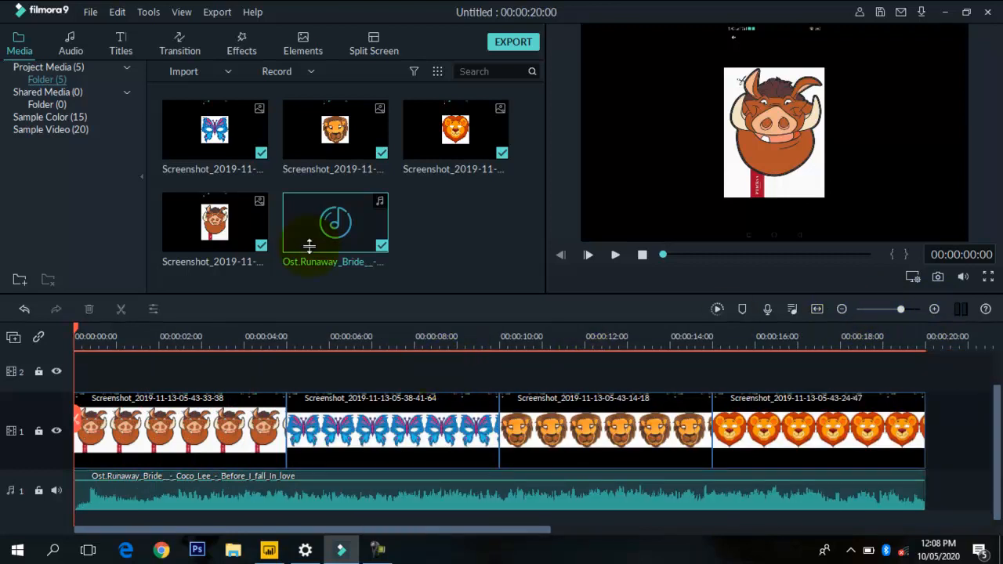
Step: Add transitions at the ends of the four images in order: Plain Shape 1, Plain Shape 2, the blue-circles transition and Linear 3
{"action": "left_click", "coordinate": [182, 49]}
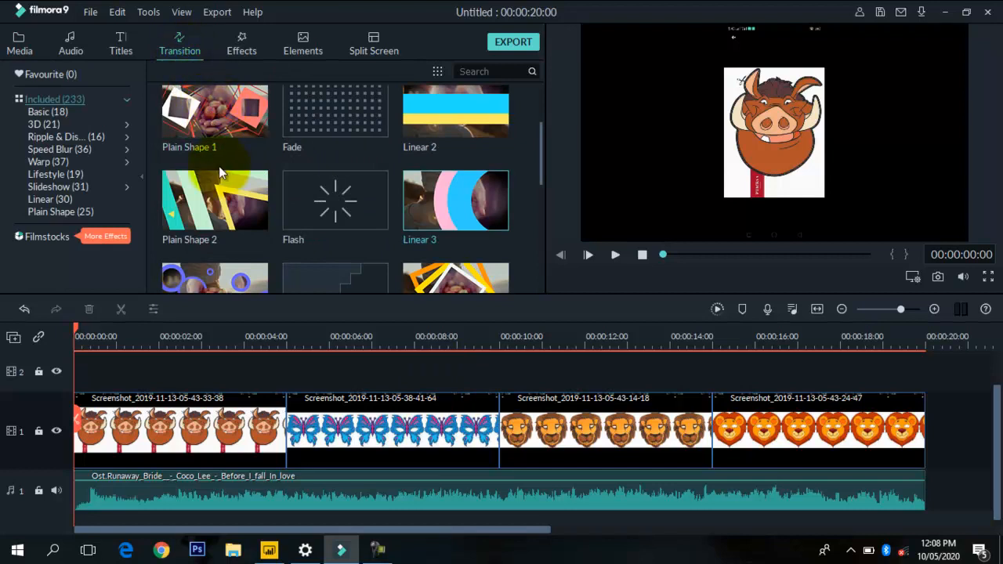
{"action": "left_click_drag", "start_coordinate": [219, 166], "coordinate": [231, 421]}
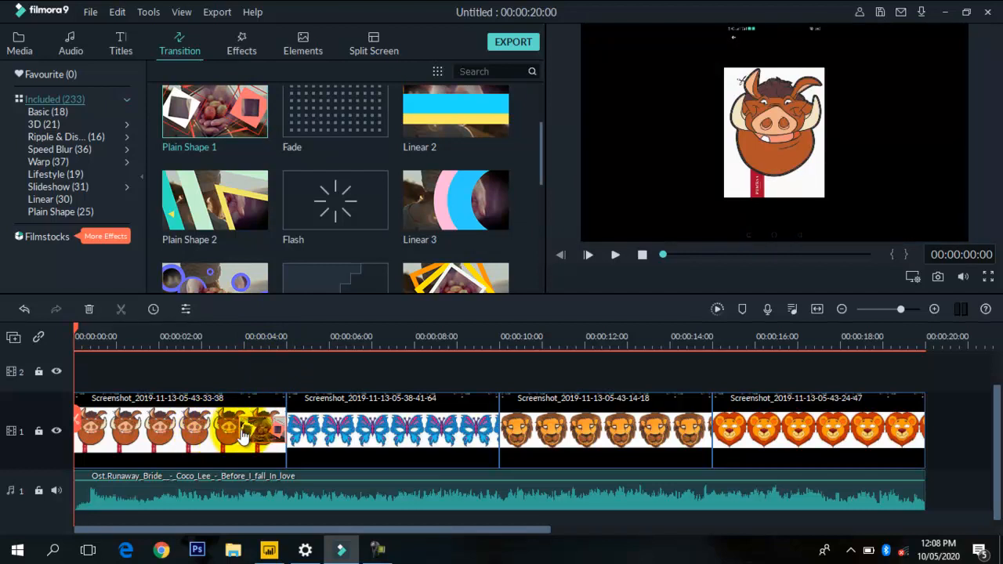
{"action": "left_click_drag", "start_coordinate": [266, 223], "coordinate": [458, 436]}
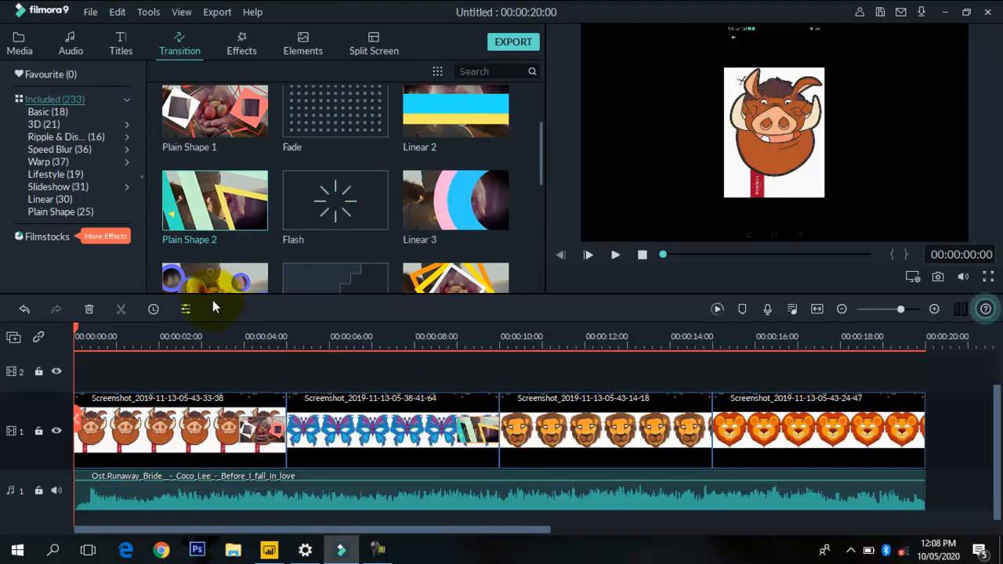
{"action": "left_click_drag", "start_coordinate": [247, 278], "coordinate": [655, 435]}
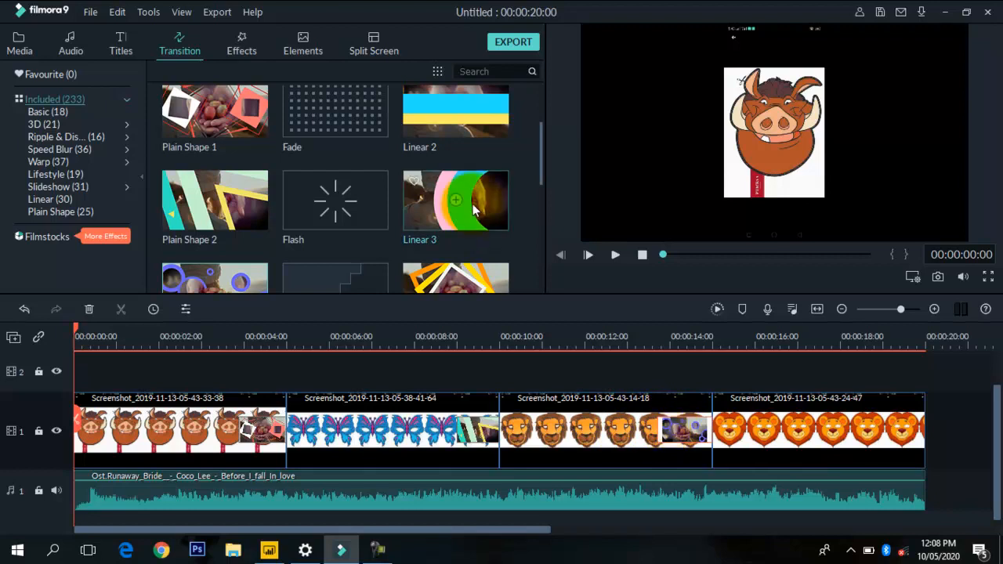
{"action": "left_click_drag", "start_coordinate": [481, 213], "coordinate": [887, 435]}
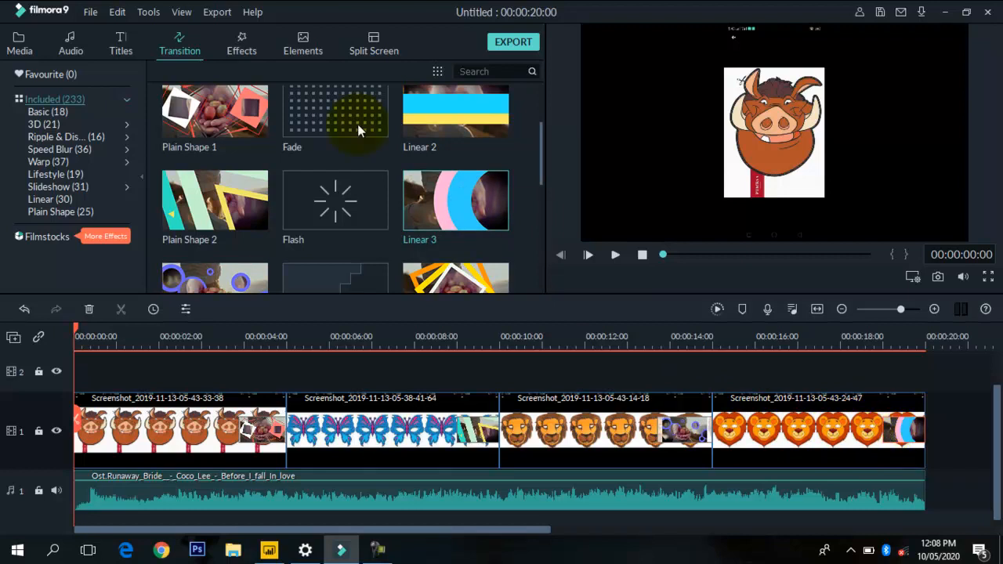
Step: Add the Credit 4 title at the start of video track 2 and extend it to about 3.9 seconds
{"action": "left_click", "coordinate": [125, 35]}
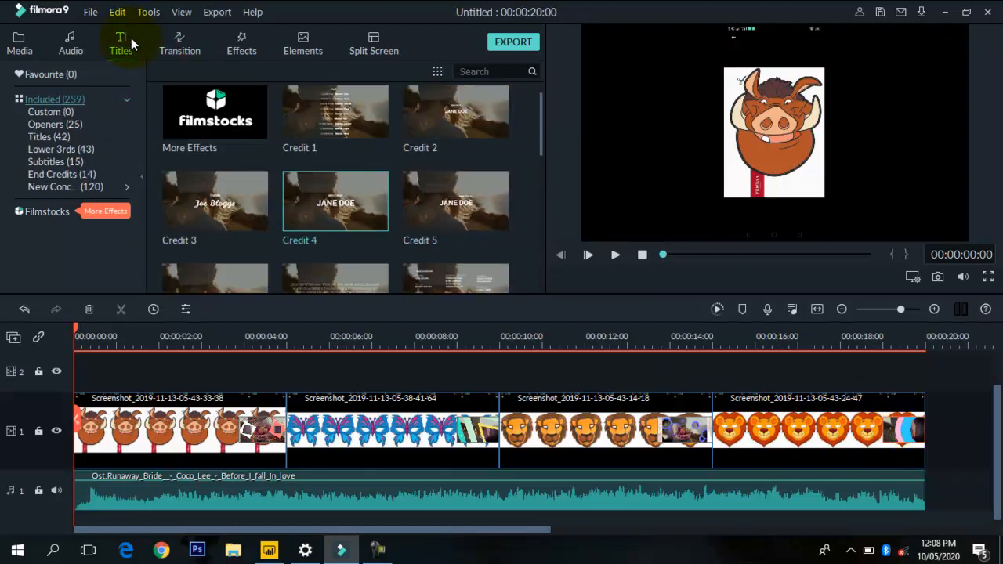
{"action": "left_click_drag", "start_coordinate": [366, 199], "coordinate": [85, 403]}
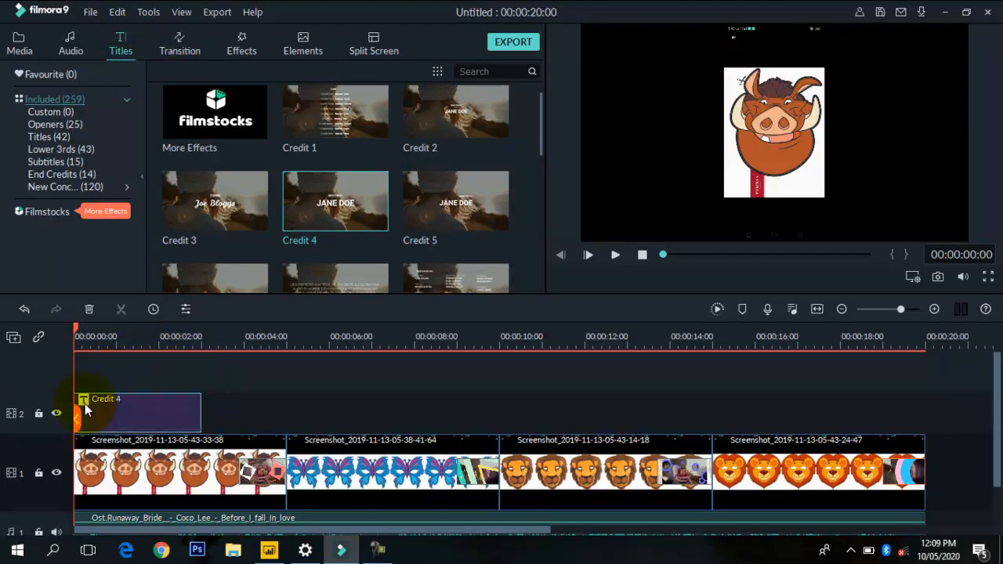
{"action": "left_click_drag", "start_coordinate": [201, 410], "coordinate": [239, 424]}
Step: Replace the Credit 4 title's text on video track 2 with BABOY RAMO
{"action": "double_click", "coordinate": [186, 420]}
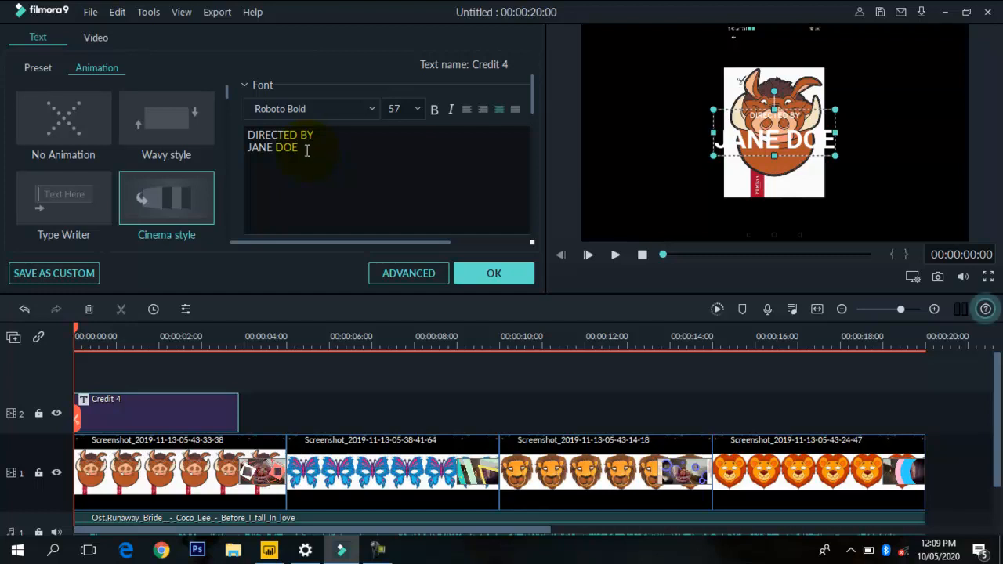
{"action": "left_click_drag", "start_coordinate": [307, 151], "coordinate": [246, 131]}
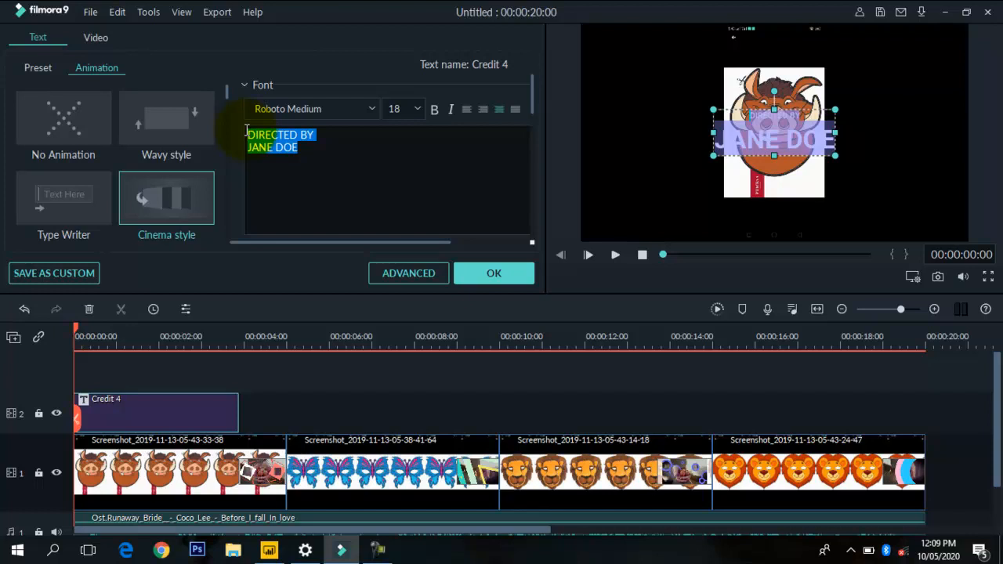
{"action": "key", "text": "BackSpace"}
{"action": "type", "text": "b"}
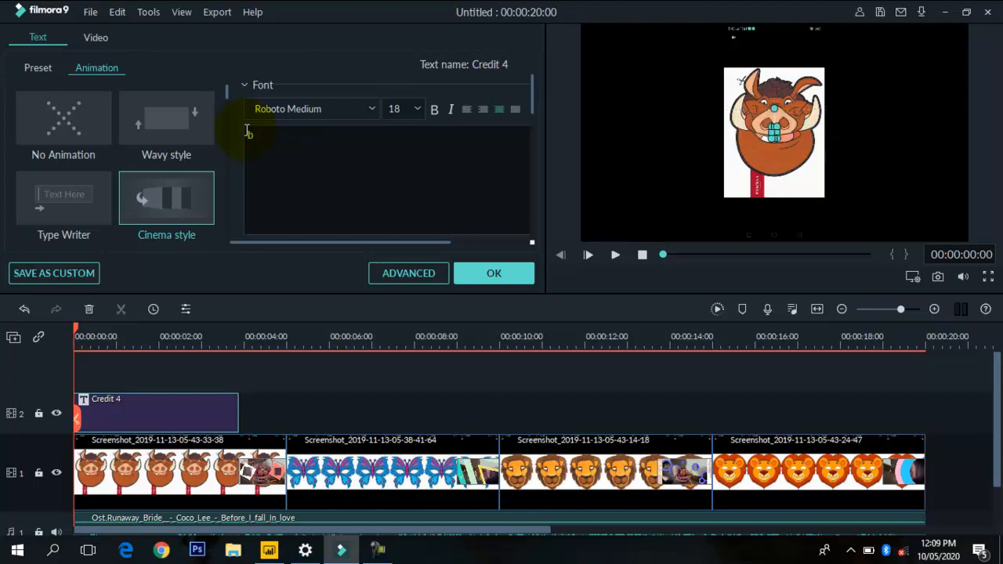
{"action": "key", "text": "BackSpace"}
{"action": "type", "text": "BAB"}
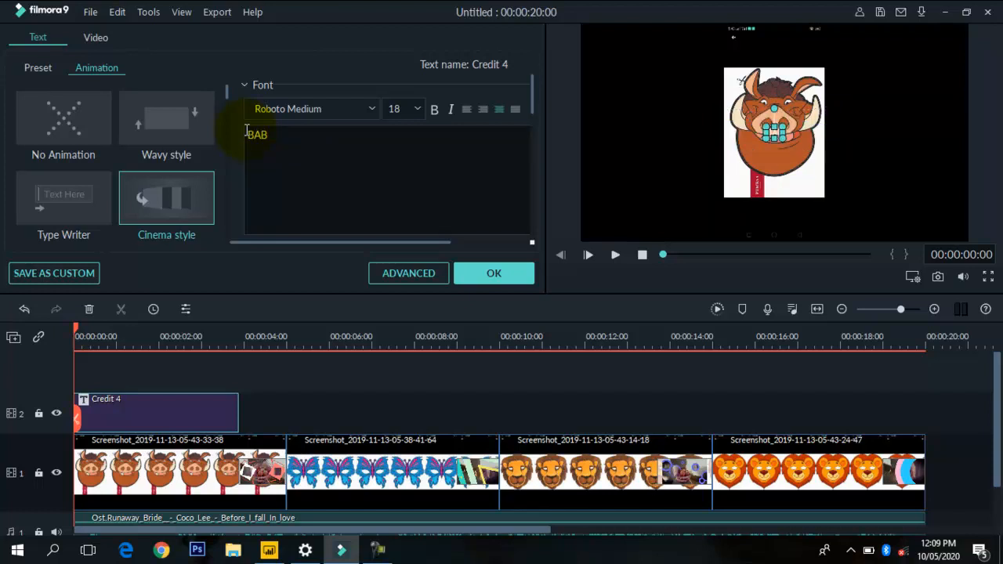
{"action": "type", "text": "OY RAMO"}
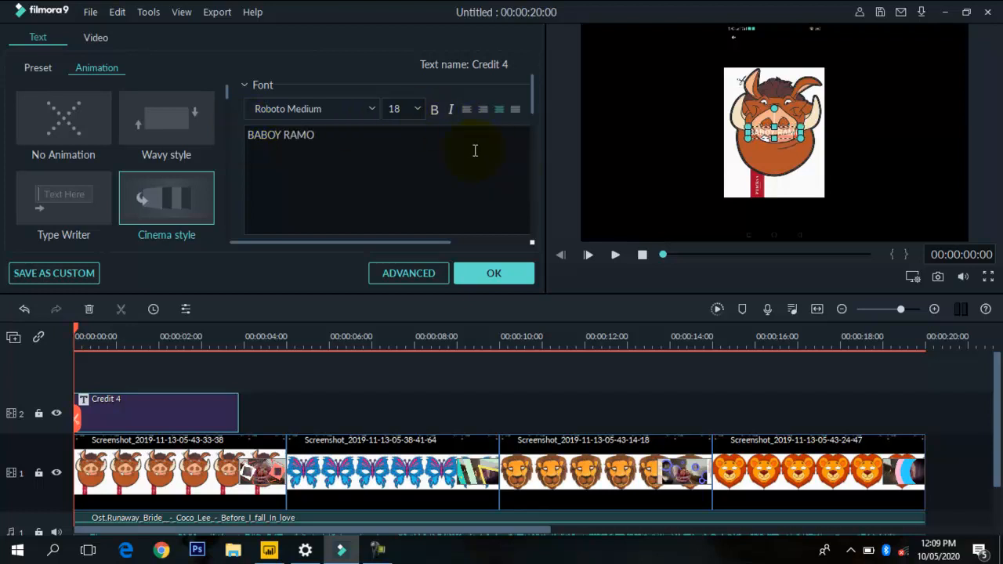
Step: Set the BABOY RAMO title's font to Roboto Condensed Bold
{"action": "left_click", "coordinate": [365, 110]}
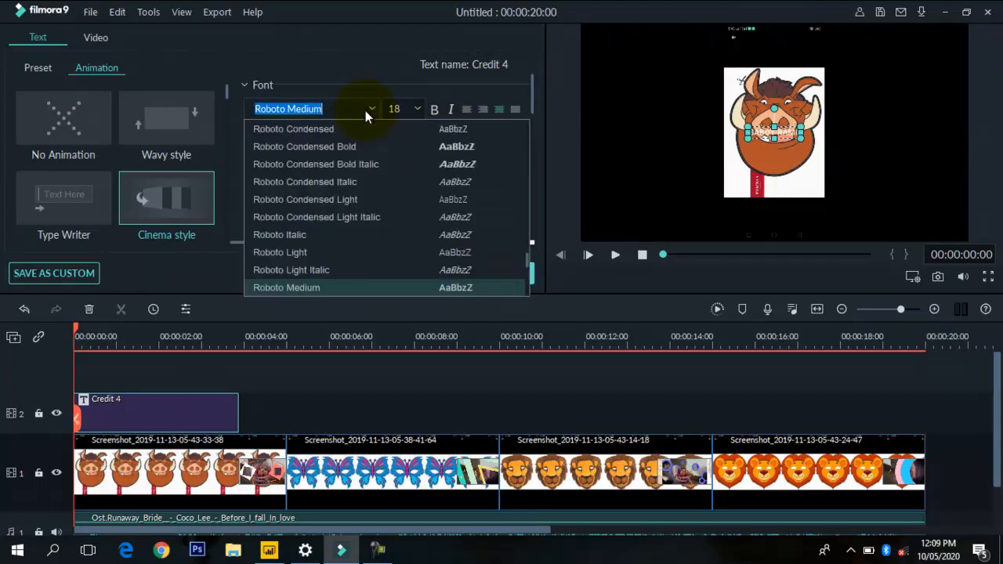
{"action": "key", "text": "Down"}
{"action": "key", "text": "Down"}
{"action": "key", "text": "Down"}
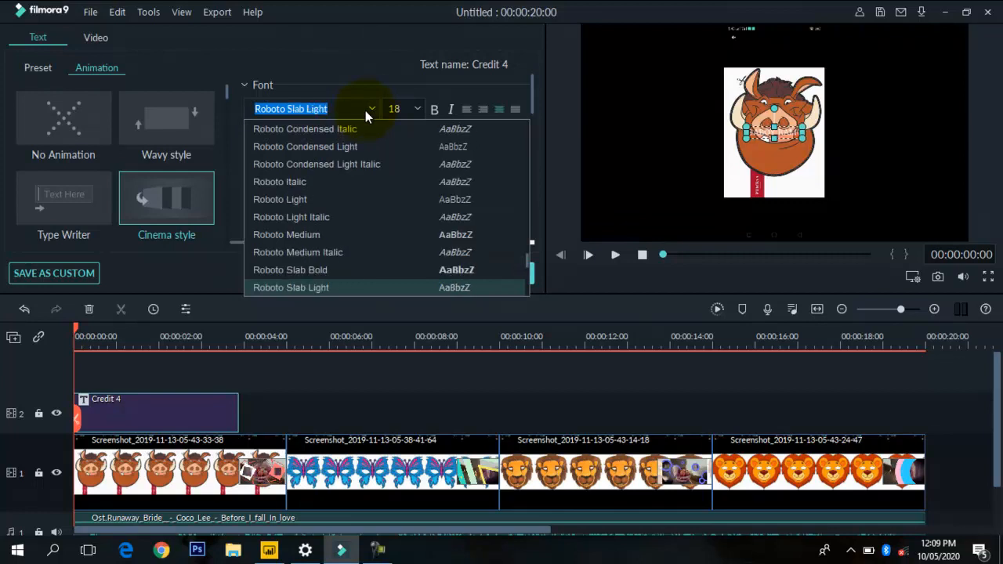
{"action": "key", "text": "Up"}
{"action": "key", "text": "Up"}
{"action": "key", "text": "Up"}
{"action": "key", "text": "Up"}
{"action": "key", "text": "Up"}
{"action": "key", "text": "Up"}
{"action": "key", "text": "Down"}
{"action": "key", "text": "Down"}
{"action": "key", "text": "Down"}
{"action": "key", "text": "Down"}
{"action": "key", "text": "Down"}
{"action": "key", "text": "Down"}
{"action": "key", "text": "Down"}
{"action": "key", "text": "Down"}
{"action": "key", "text": "Down"}
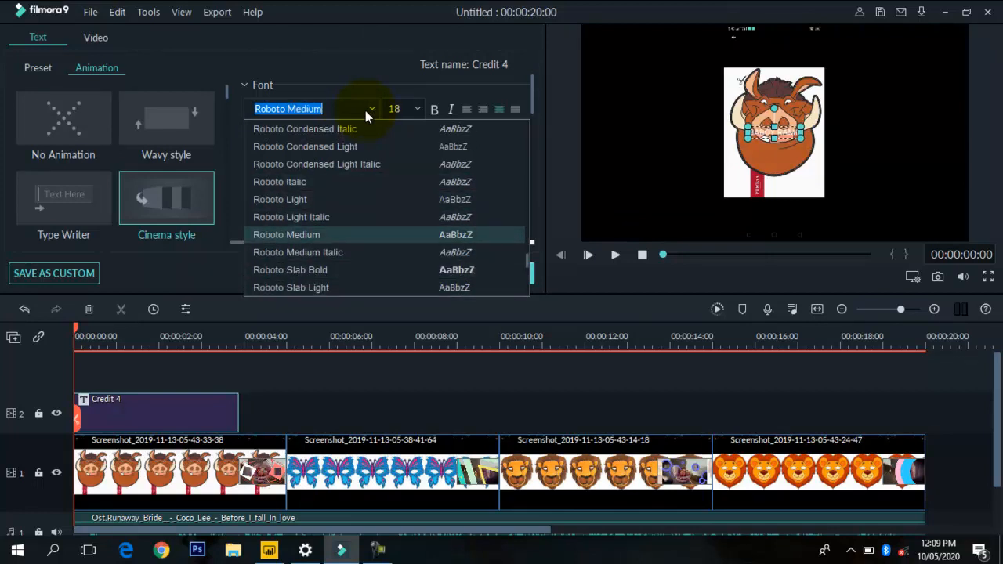
{"action": "key", "text": "Down"}
{"action": "key", "text": "Down"}
{"action": "key", "text": "Down"}
{"action": "key", "text": "Down"}
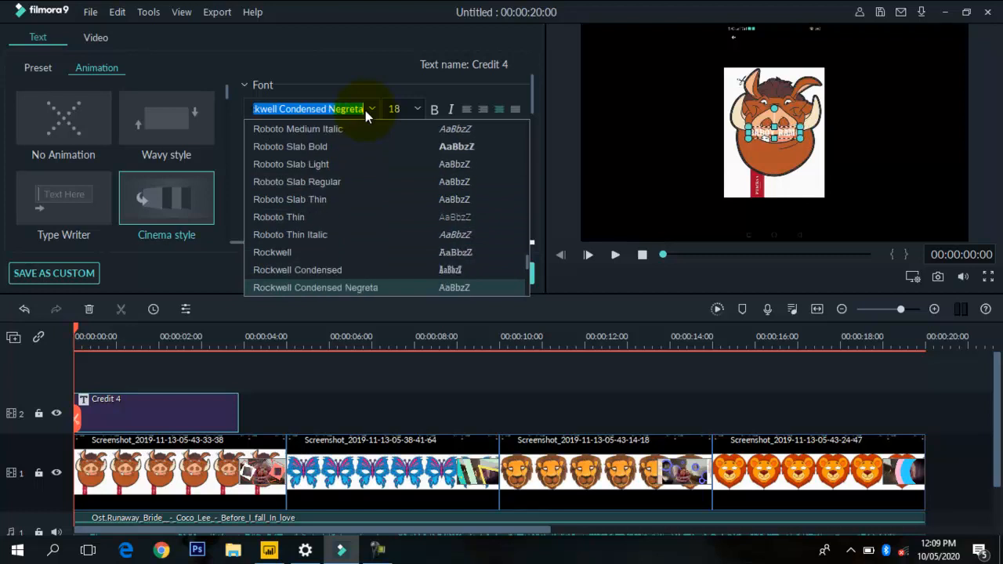
{"action": "key", "text": "Up"}
{"action": "key", "text": "Up"}
{"action": "key", "text": "Up"}
{"action": "key", "text": "Up"}
{"action": "key", "text": "Up"}
{"action": "key", "text": "Up"}
{"action": "key", "text": "Up"}
{"action": "key", "text": "Up"}
{"action": "key", "text": "Up"}
{"action": "key", "text": "Up"}
{"action": "key", "text": "Up"}
{"action": "key", "text": "Up"}
{"action": "key", "text": "Up"}
{"action": "key", "text": "Up"}
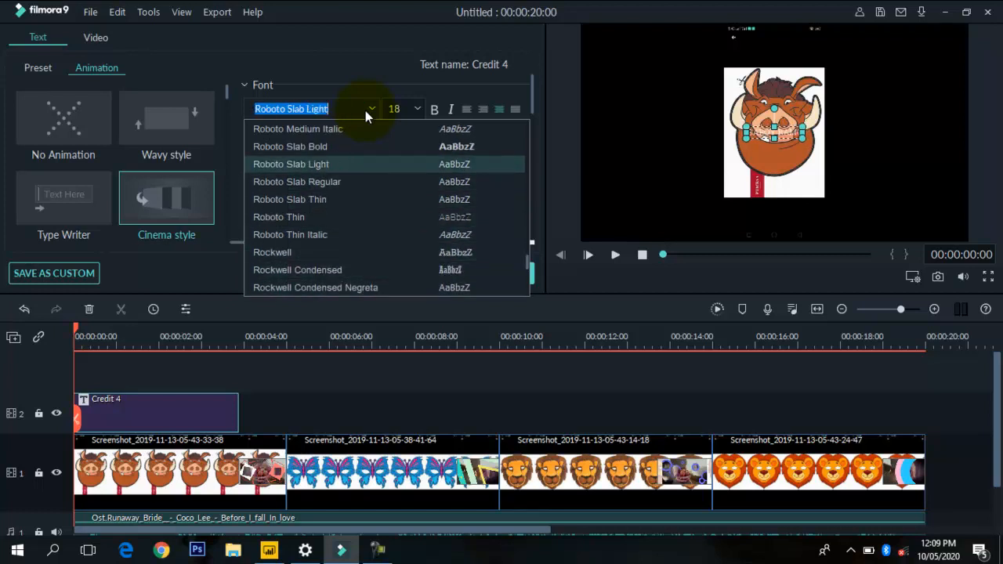
{"action": "key", "text": "Up"}
{"action": "key", "text": "Up"}
{"action": "key", "text": "Up"}
{"action": "key", "text": "Up"}
{"action": "key", "text": "Up"}
{"action": "key", "text": "Up"}
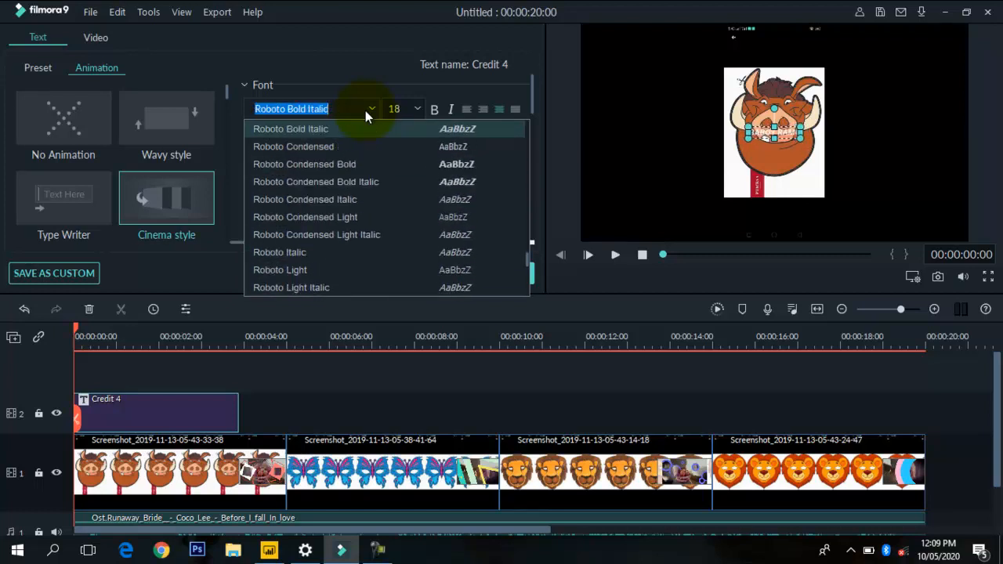
{"action": "key", "text": "Down"}
{"action": "key", "text": "Down"}
{"action": "key", "text": "Down"}
{"action": "key", "text": "Up"}
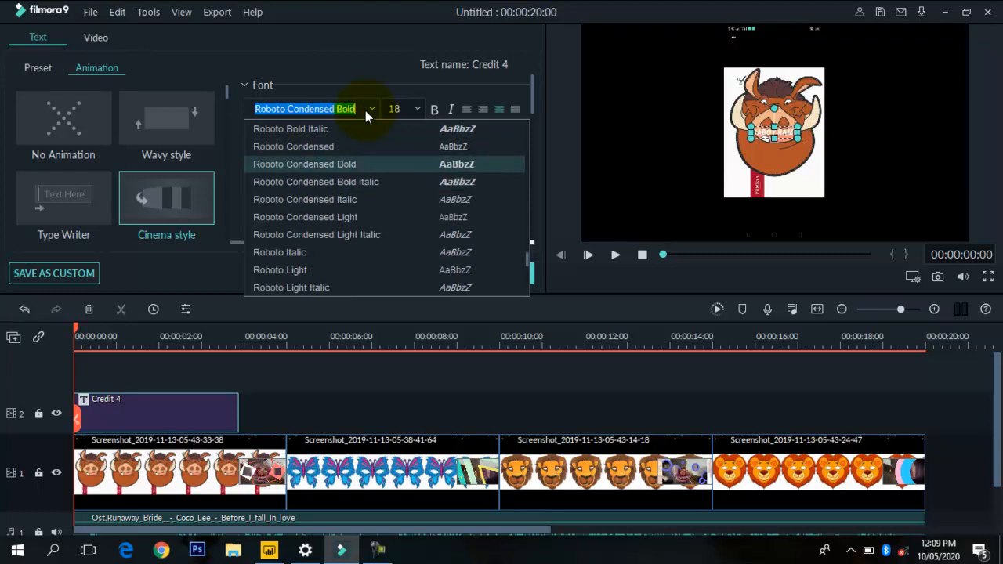
{"action": "key", "text": "Return"}
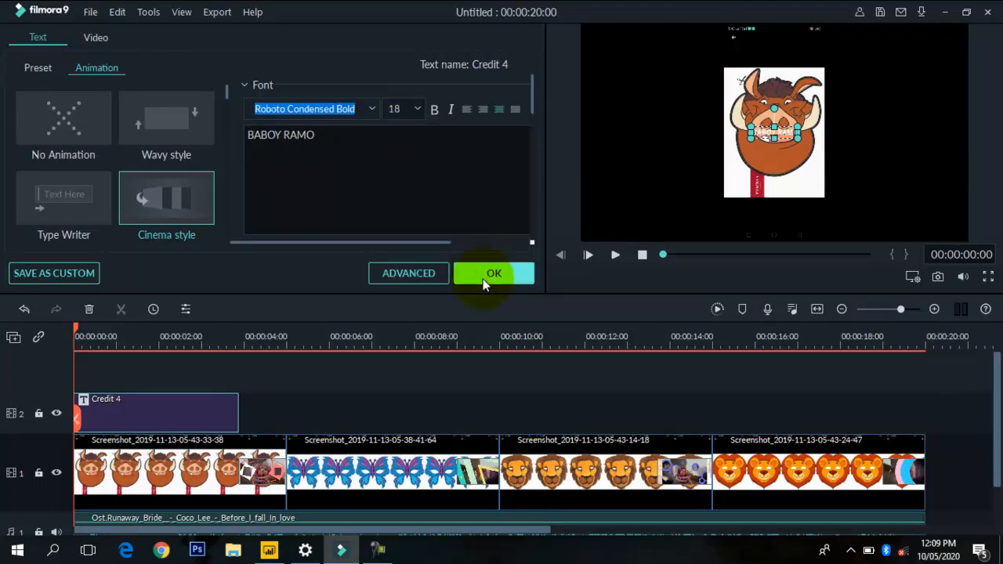
Step: Apply the solid yellow text style preset and the Doomo Design animation to the BABOY RAMO title
{"action": "left_click", "coordinate": [31, 68]}
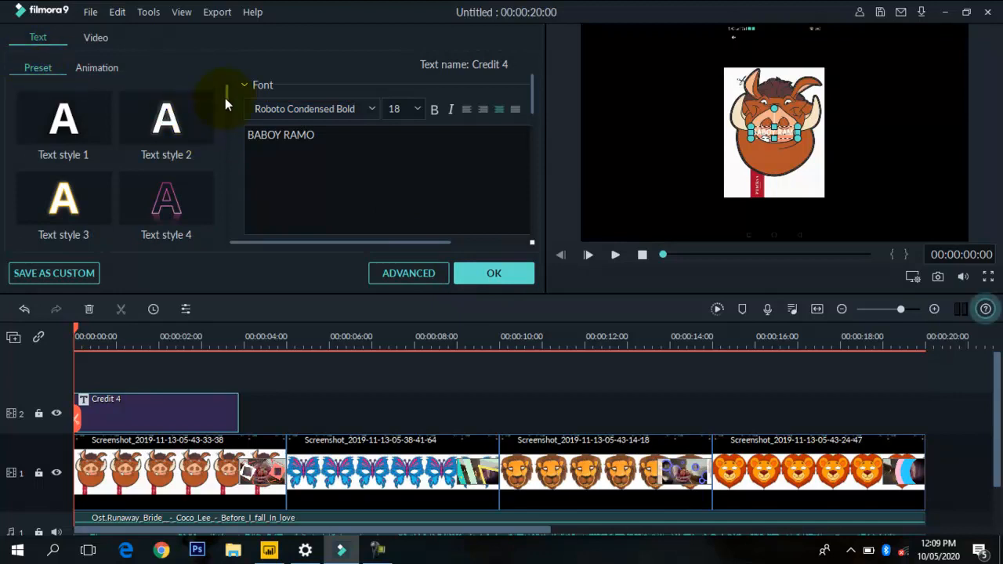
{"action": "left_click_drag", "start_coordinate": [225, 97], "coordinate": [226, 127]}
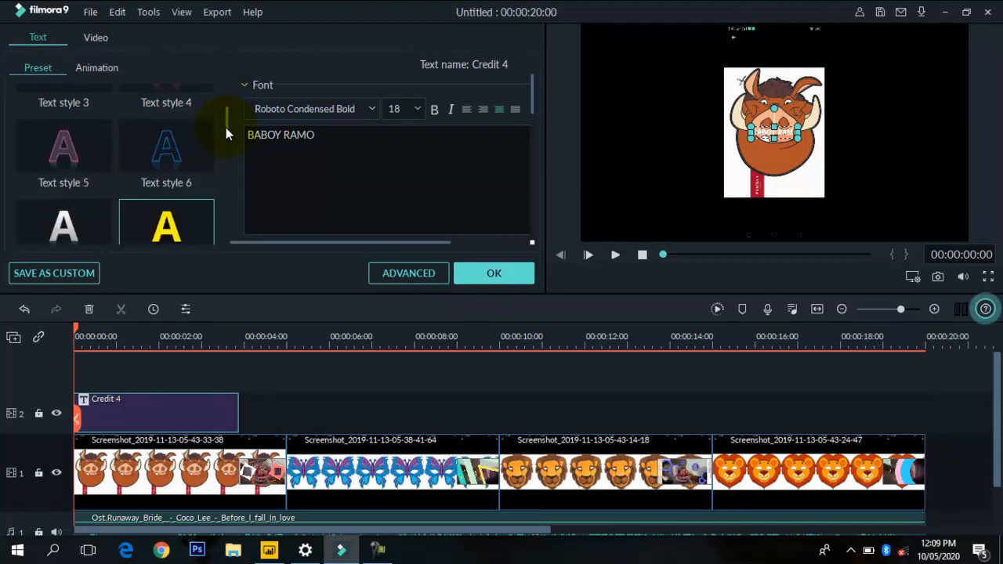
{"action": "left_click", "coordinate": [191, 212]}
{"action": "left_click", "coordinate": [96, 67]}
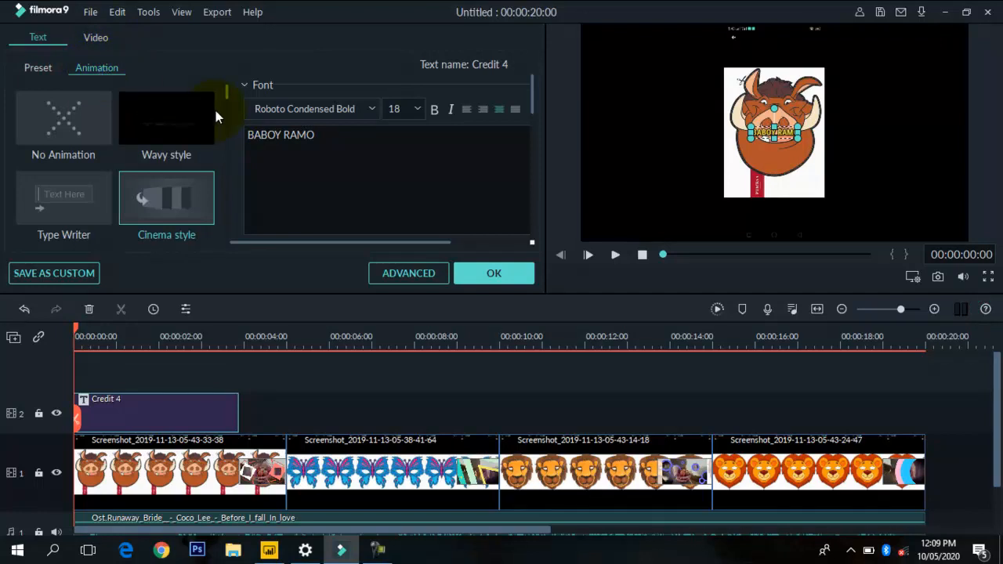
{"action": "mouse_move", "coordinate": [228, 101]}
{"action": "left_mouse_down"}
{"action": "mouse_move", "coordinate": [229, 119]}
{"action": "mouse_move", "coordinate": [230, 105]}
{"action": "left_mouse_up"}
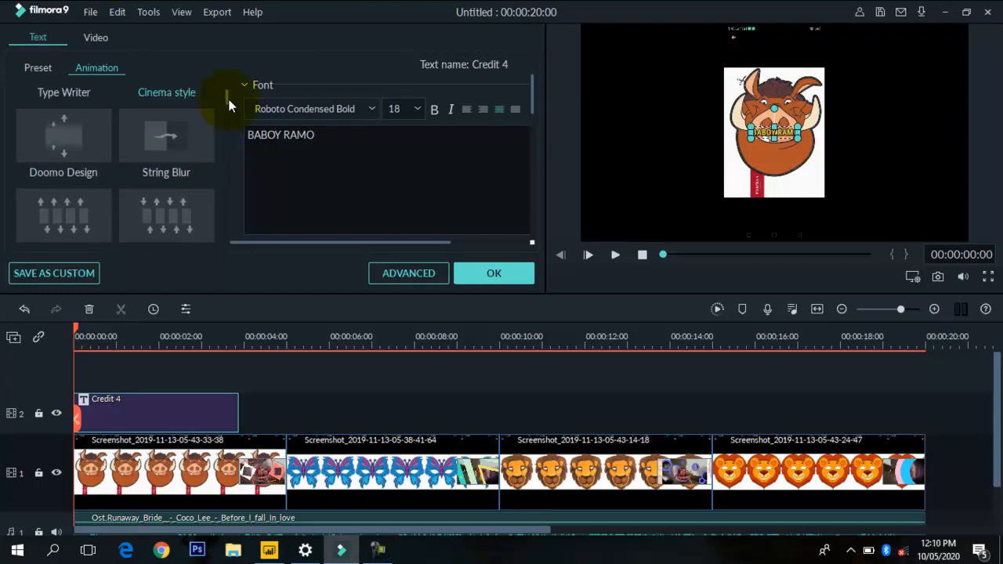
{"action": "left_click", "coordinate": [74, 145]}
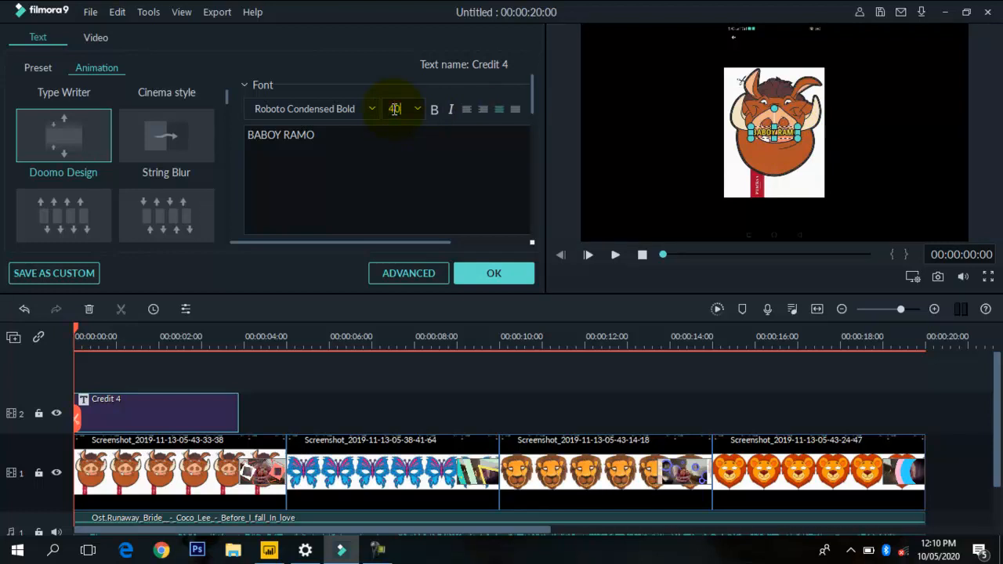
Step: Set the title's font size to 40, place it centred just below the warthog image and accept the title edits
{"action": "key", "text": "Return"}
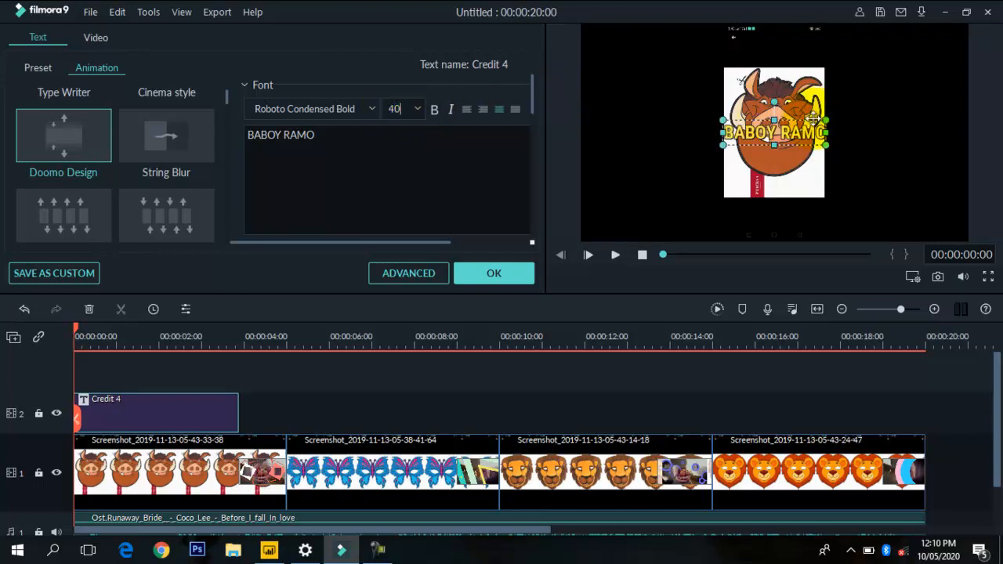
{"action": "left_click_drag", "start_coordinate": [801, 124], "coordinate": [797, 204]}
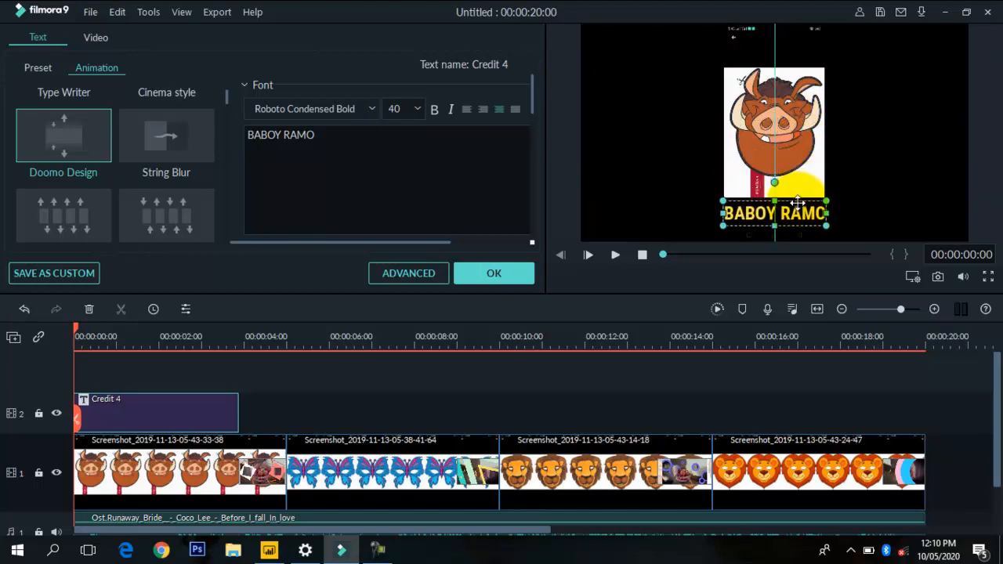
{"action": "left_click", "coordinate": [868, 198]}
{"action": "left_click", "coordinate": [520, 277]}
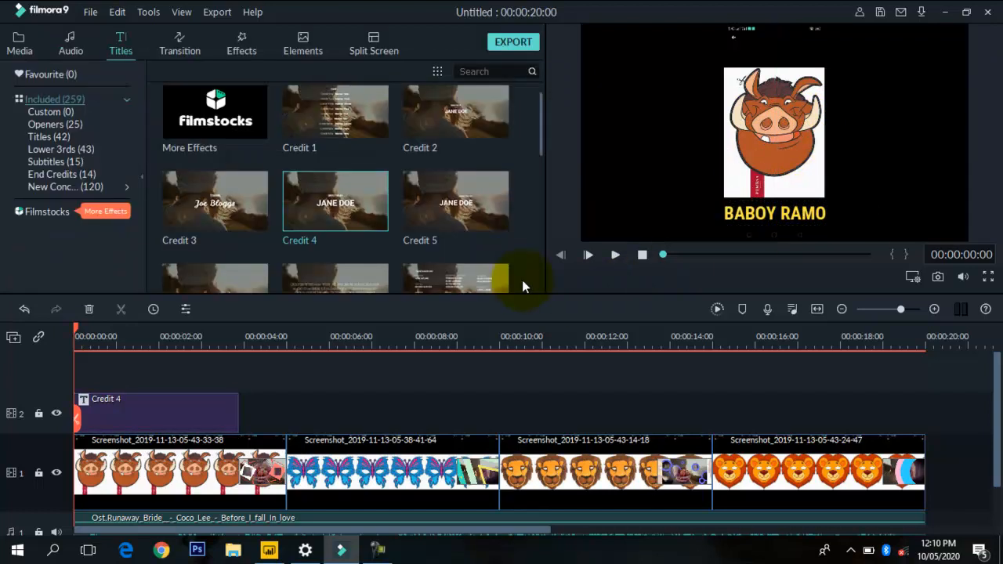
Step: Copy the BABOY RAMO title to video track 2 at 5 seconds, above the start of the butterfly image
{"action": "left_click", "coordinate": [220, 424]}
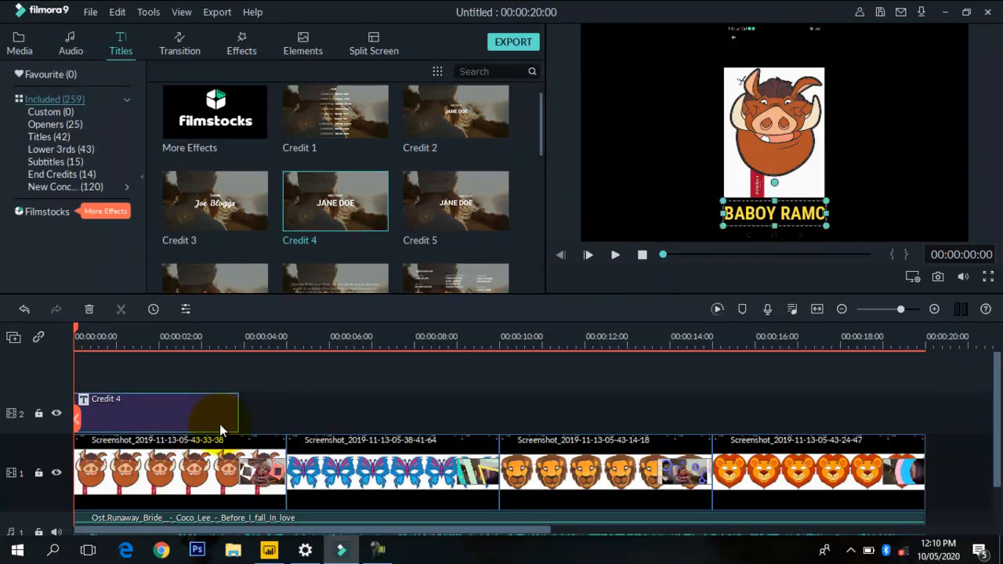
{"action": "left_click", "coordinate": [288, 345]}
{"action": "key", "text": "ctrl+v"}
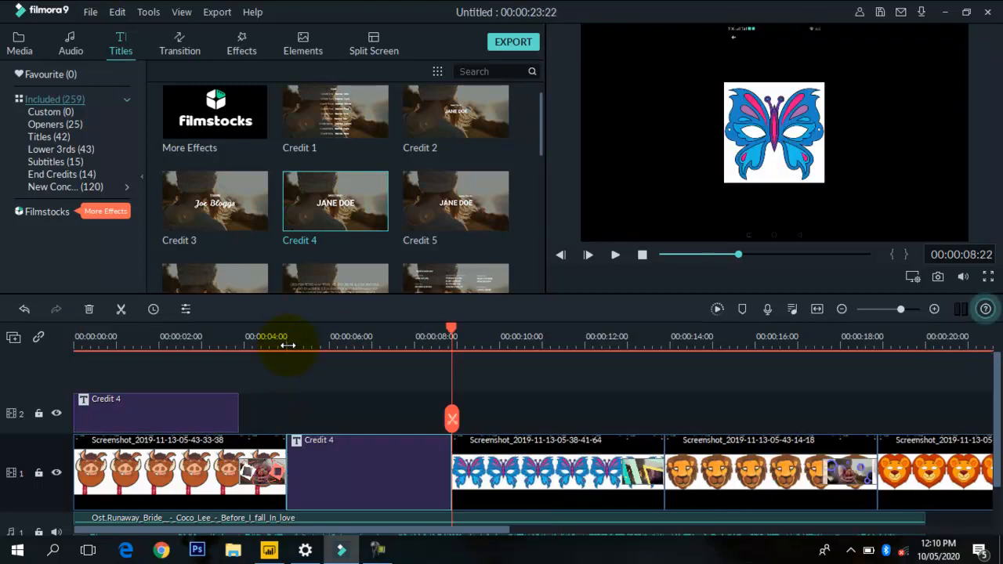
{"action": "key", "text": "ctrl+z"}
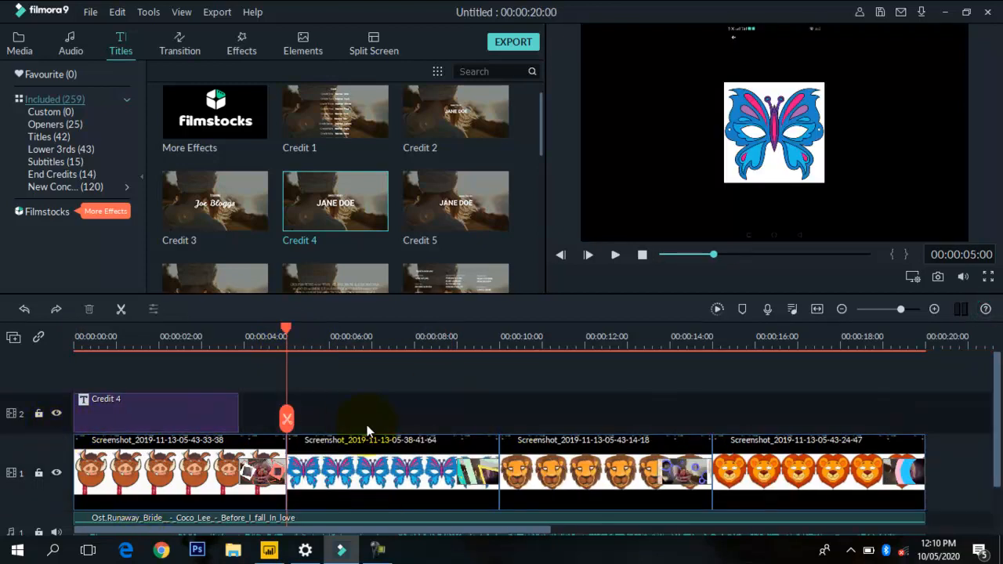
{"action": "key", "text": "ctrl+v"}
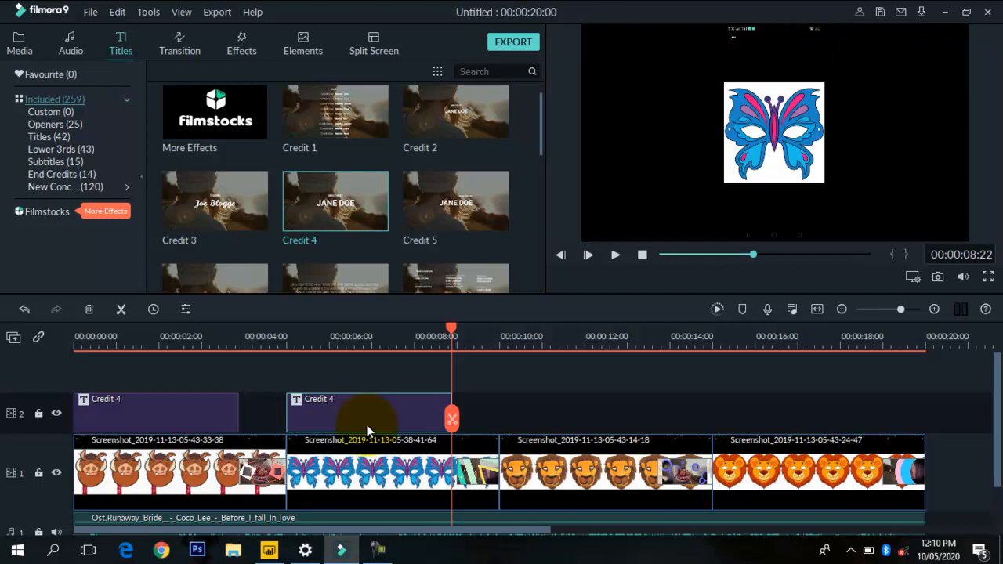
Step: Change the text of the title over the butterfly image to PARUPARO
{"action": "double_click", "coordinate": [367, 424]}
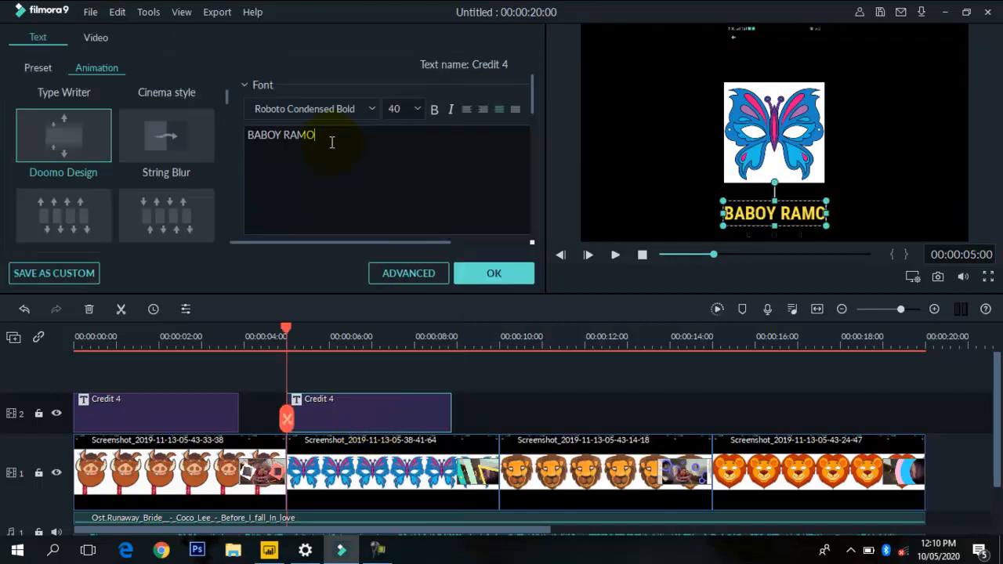
{"action": "key", "text": "ctrl+a"}
{"action": "type", "text": "PA"}
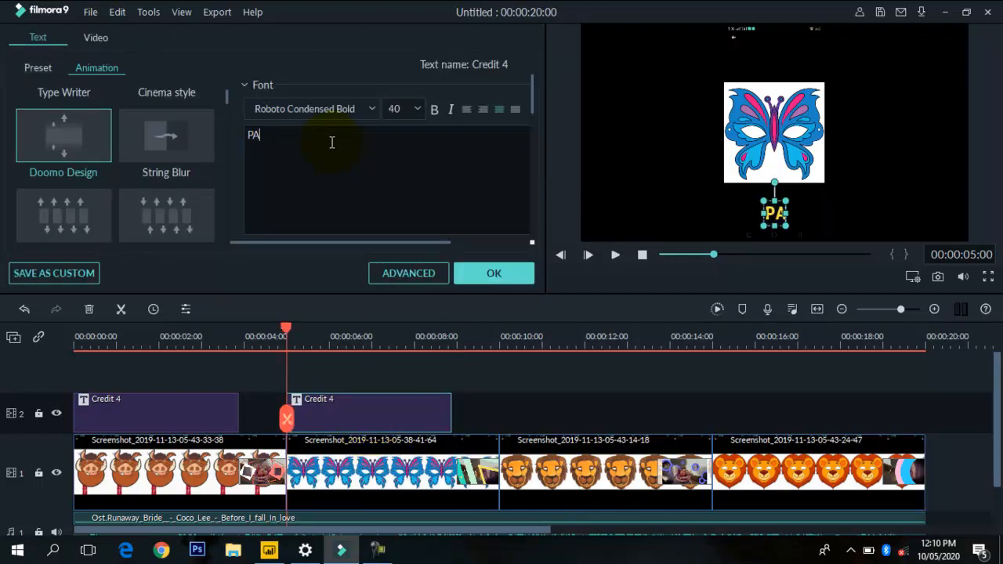
{"action": "type", "text": "RUPARO"}
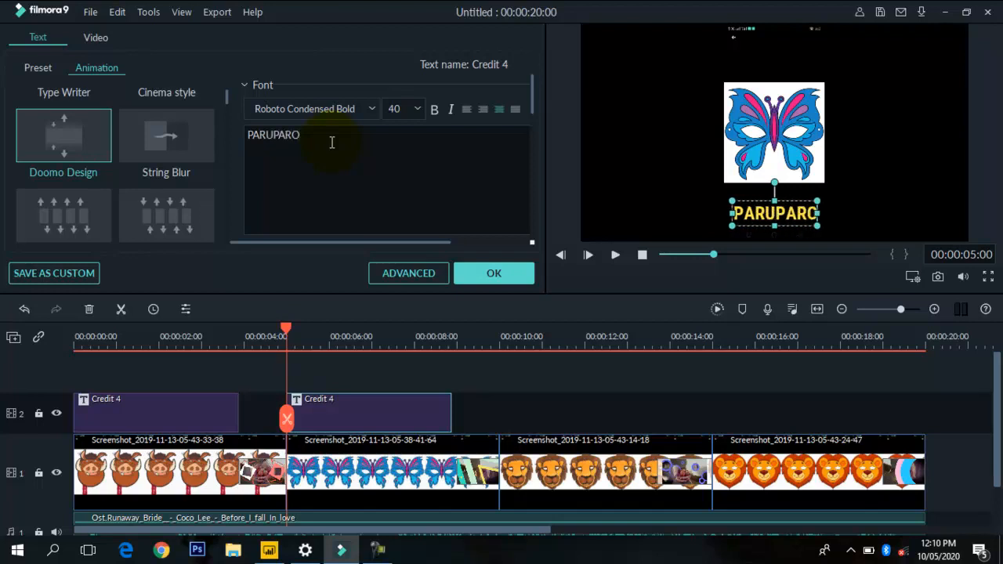
{"action": "left_click", "coordinate": [490, 271]}
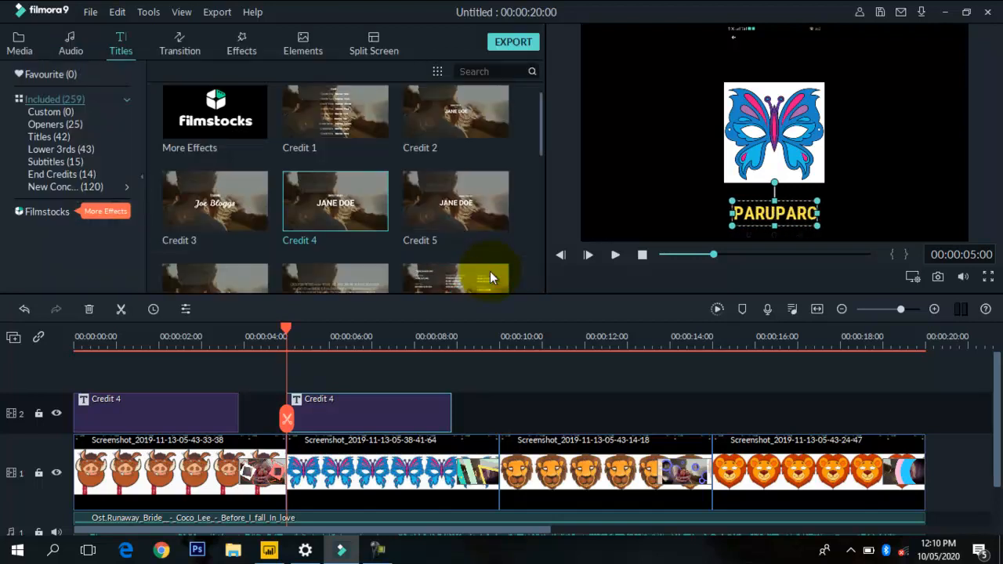
Step: Paste another copy of the title on video track 2 at 10 seconds, over the brown lion, and change its text to LION
{"action": "left_click", "coordinate": [500, 343]}
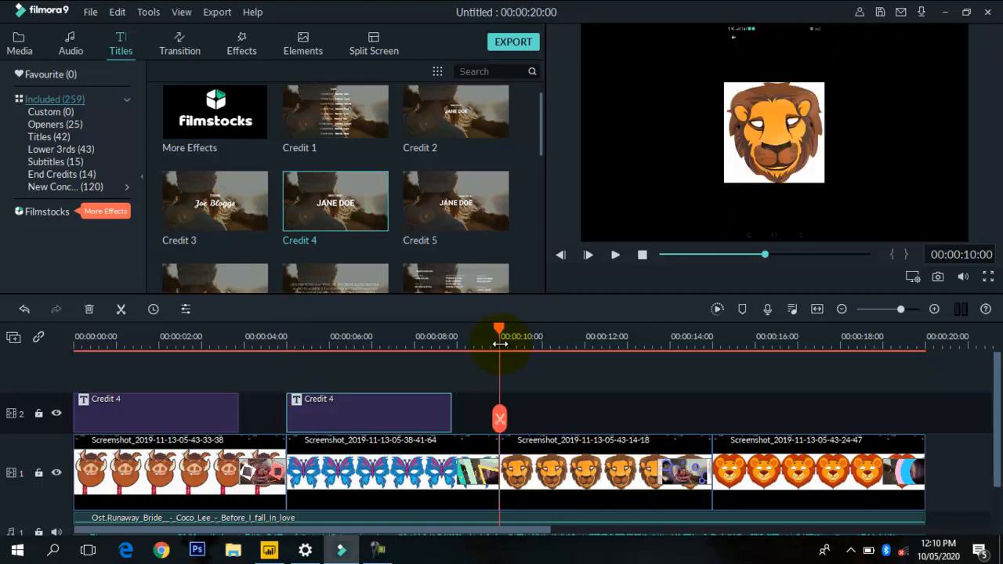
{"action": "key", "text": "ctrl+v"}
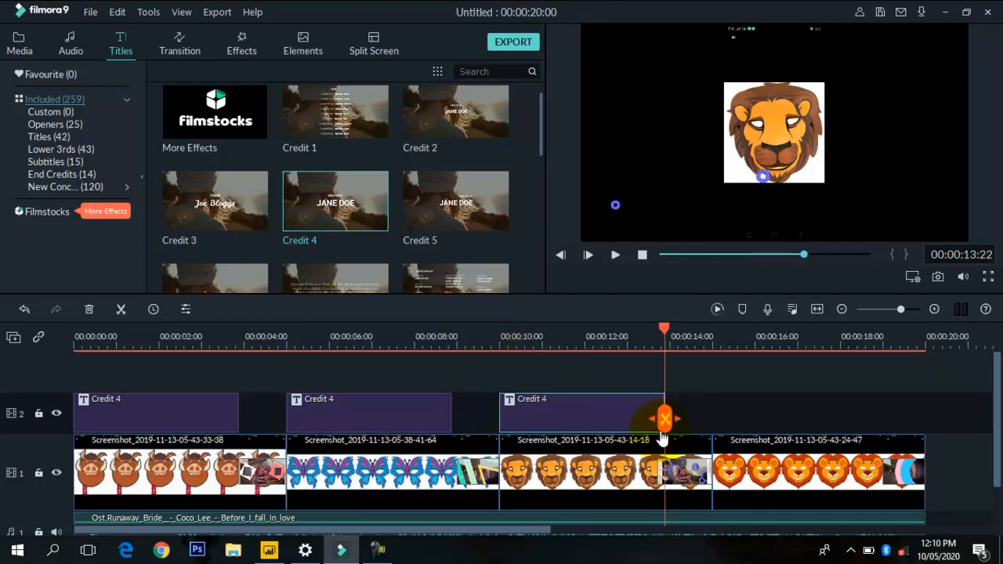
{"action": "double_click", "coordinate": [623, 418]}
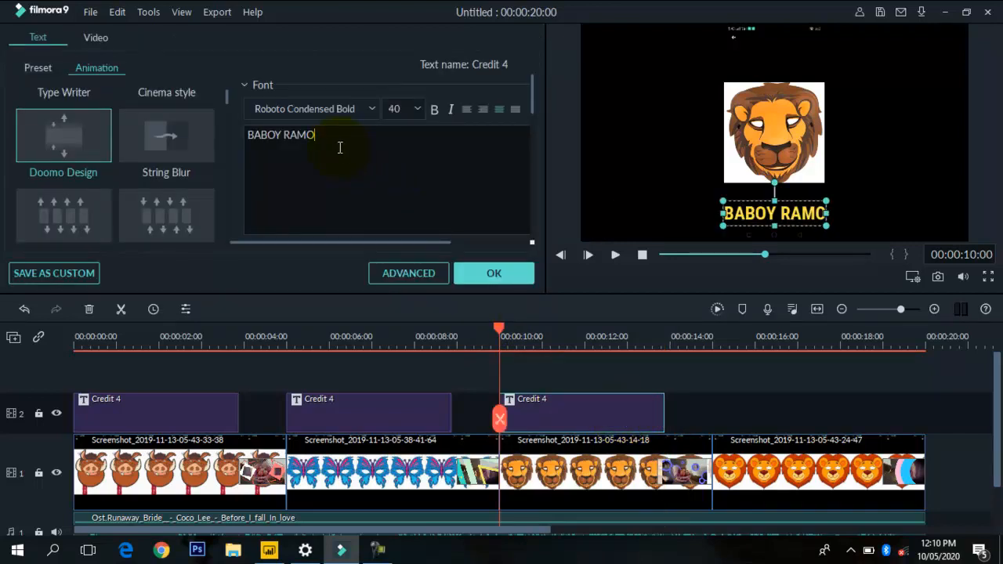
{"action": "key", "text": "ctrl+a"}
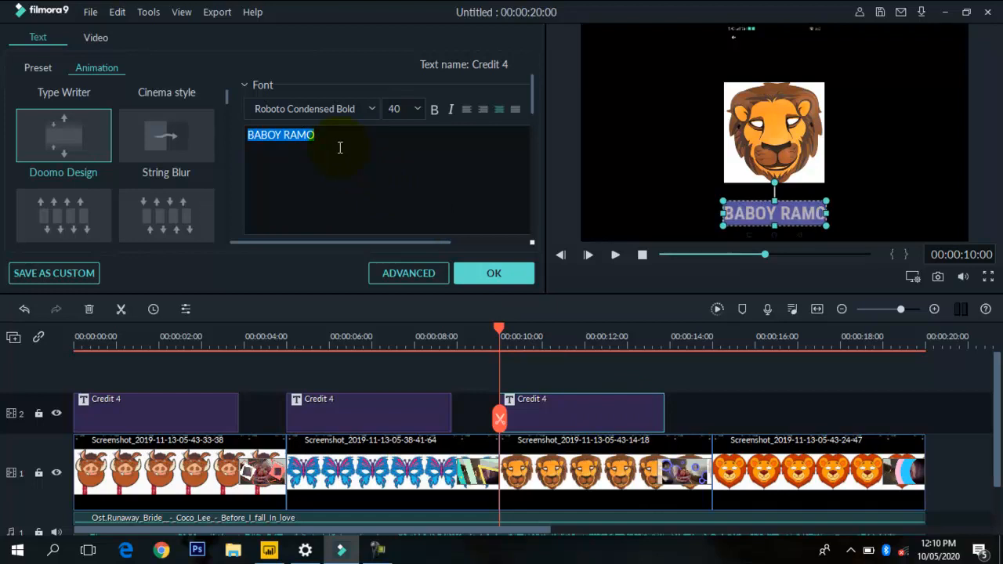
{"action": "type", "text": "LION"}
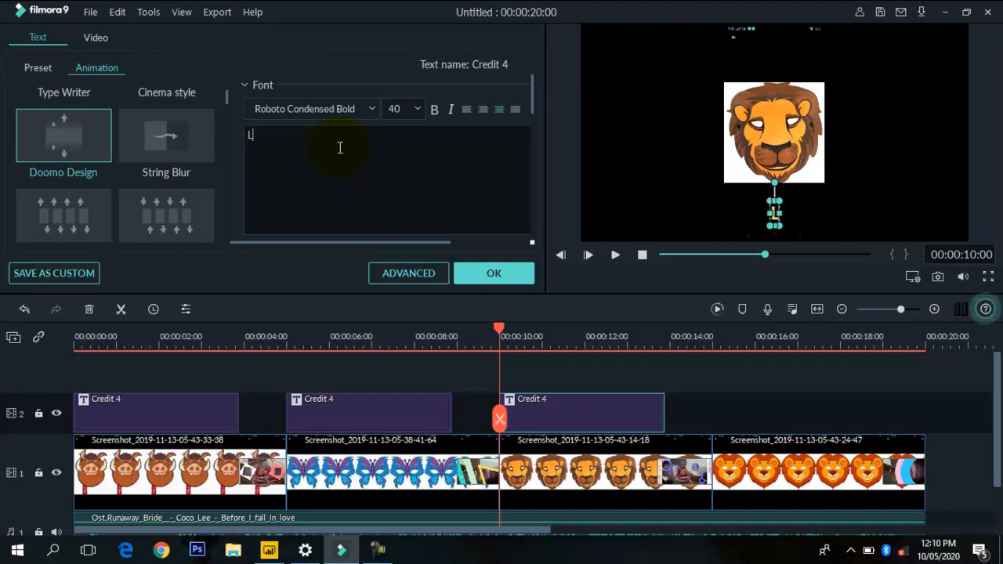
{"action": "left_click", "coordinate": [506, 278]}
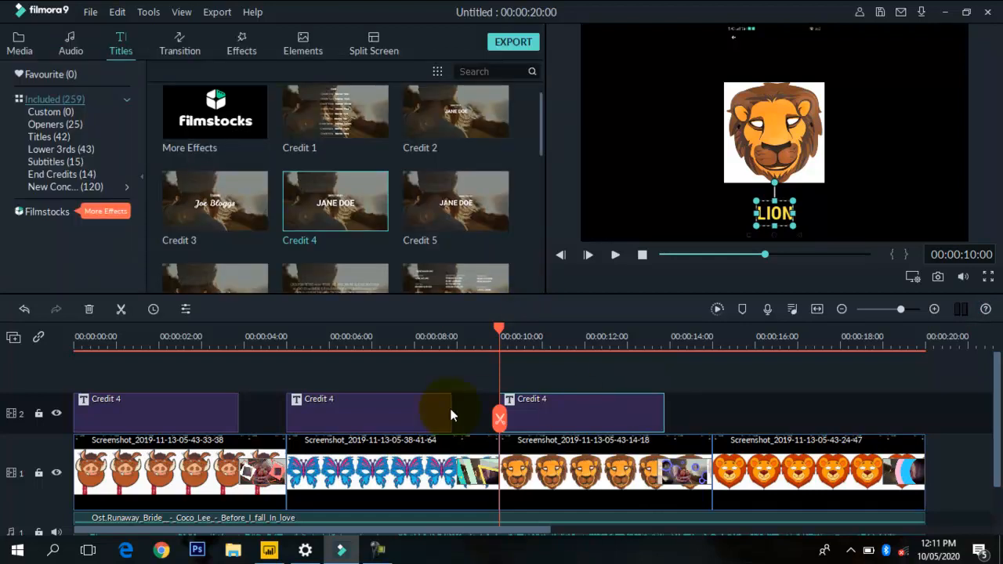
Step: Apply the Blue Explosion effect to the warthog image clip on video track 1
{"action": "left_click", "coordinate": [257, 409]}
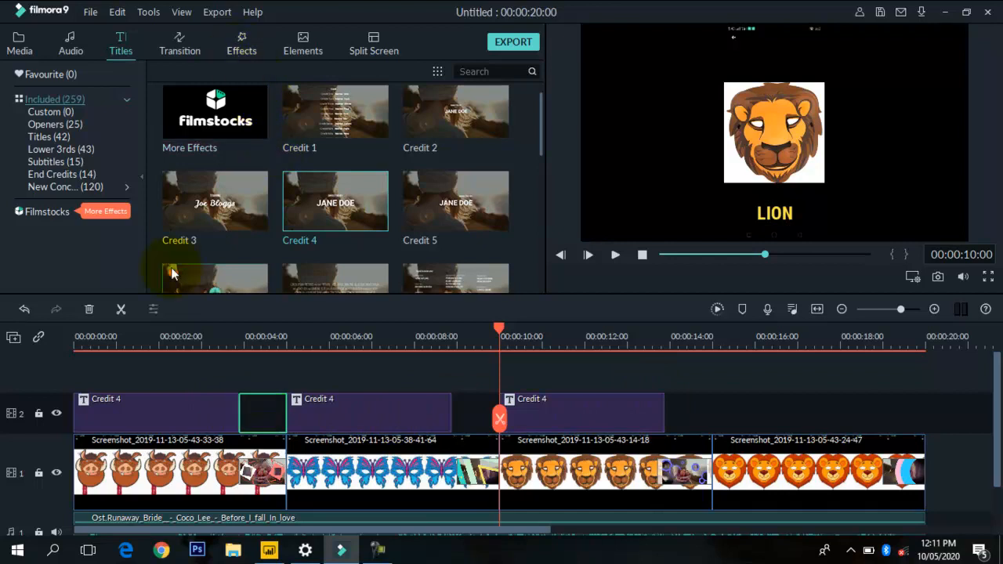
{"action": "left_click", "coordinate": [153, 466]}
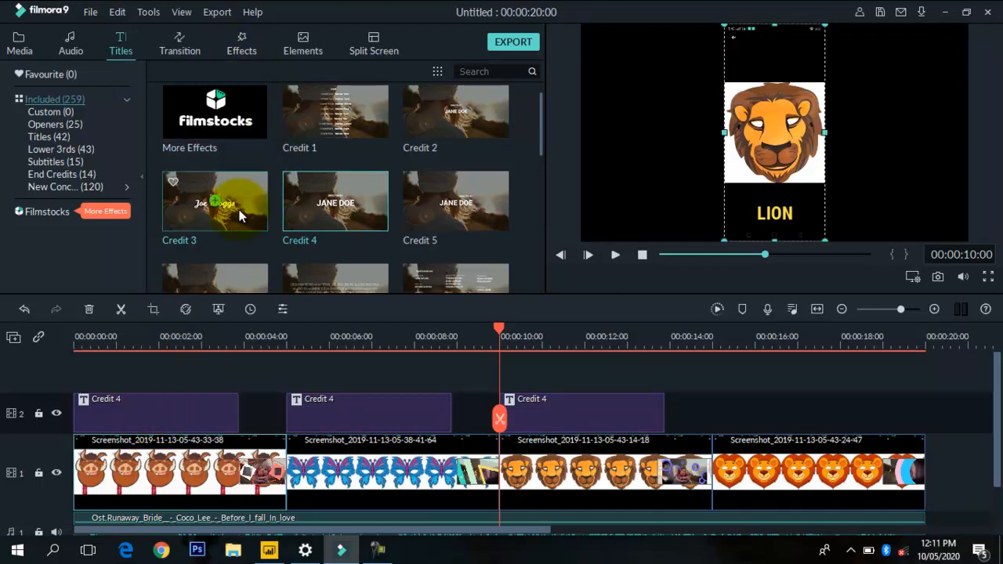
{"action": "left_click", "coordinate": [242, 44]}
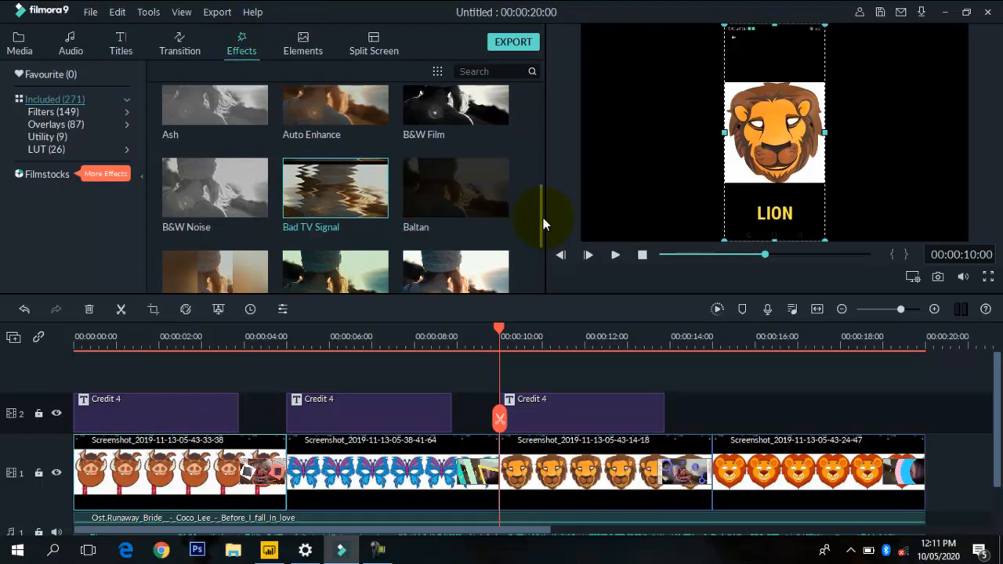
{"action": "left_click_drag", "start_coordinate": [543, 219], "coordinate": [541, 262]}
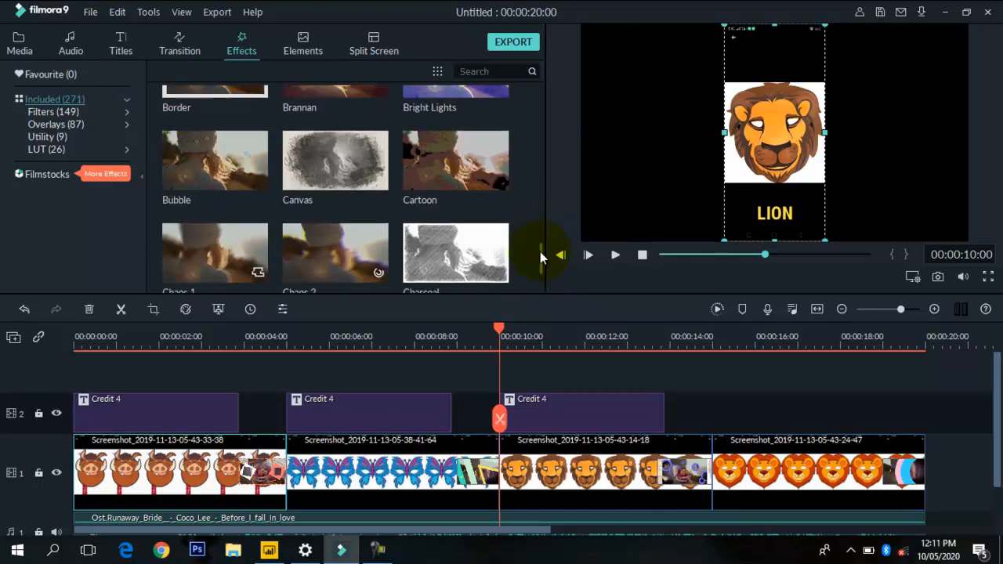
{"action": "left_click_drag", "start_coordinate": [540, 252], "coordinate": [540, 203]}
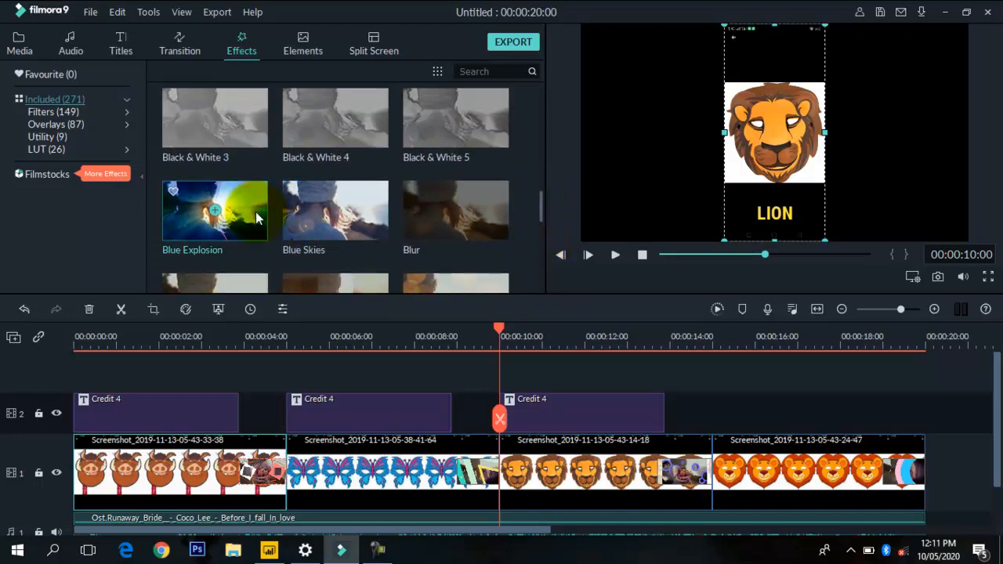
{"action": "left_click_drag", "start_coordinate": [256, 211], "coordinate": [106, 450]}
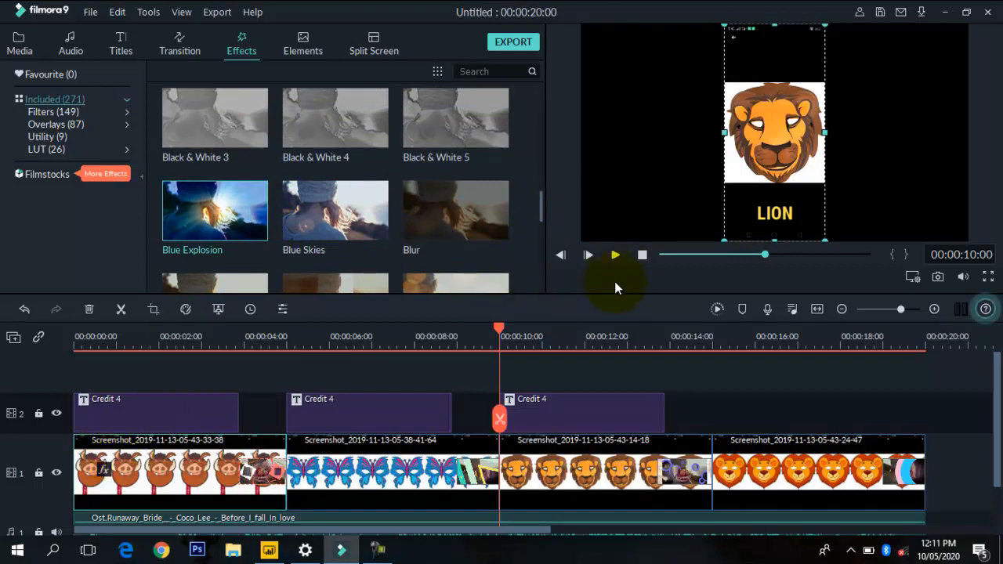
Step: Play the video from the beginning to preview the effect on the warthog image, pausing at about 3 seconds
{"action": "left_click", "coordinate": [641, 255]}
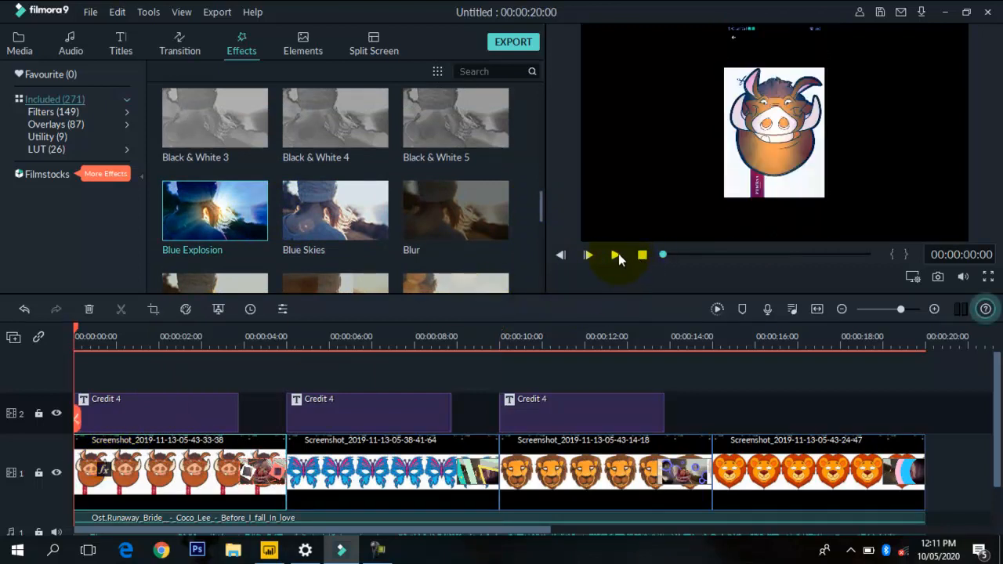
{"action": "left_click", "coordinate": [615, 258]}
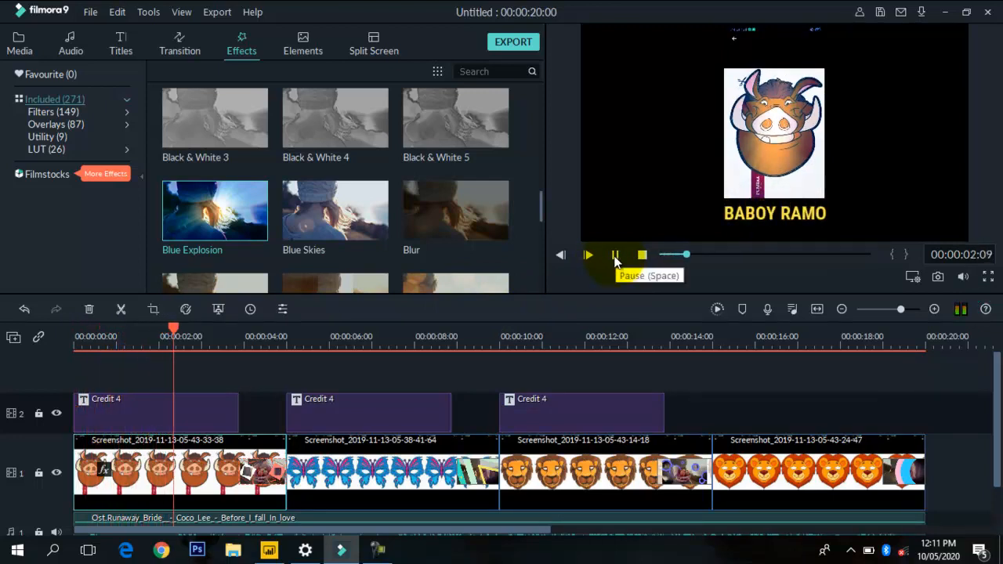
{"action": "left_click", "coordinate": [615, 259]}
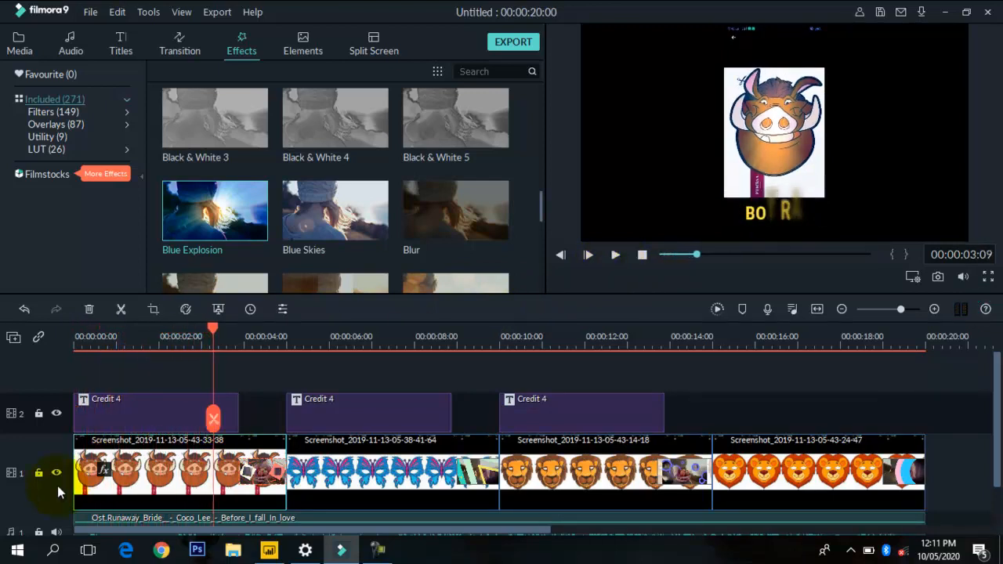
Step: Undo the Blue Explosion effect on the warthog image
{"action": "right_click", "coordinate": [102, 468]}
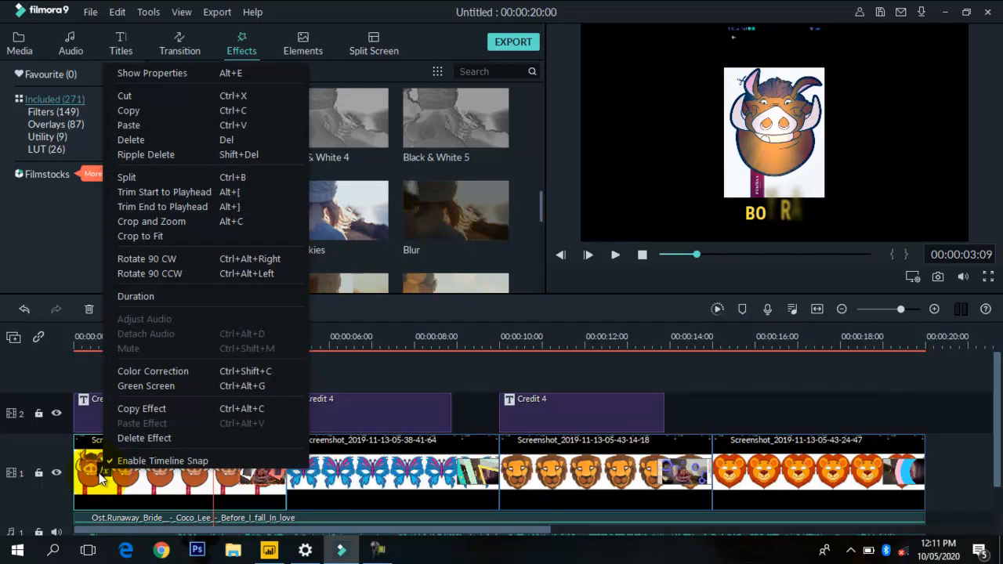
{"action": "left_click", "coordinate": [103, 474]}
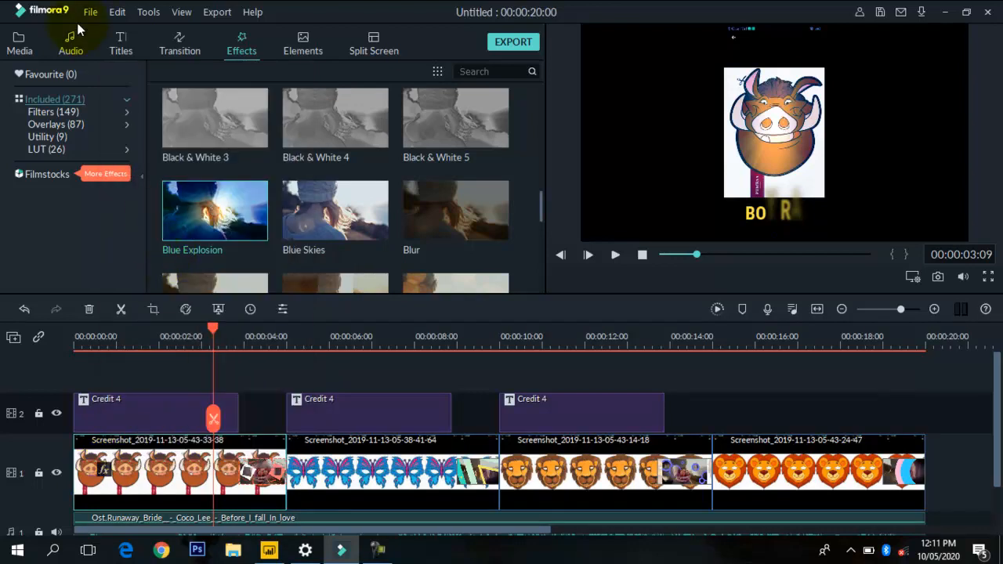
{"action": "key", "text": "ctrl+z"}
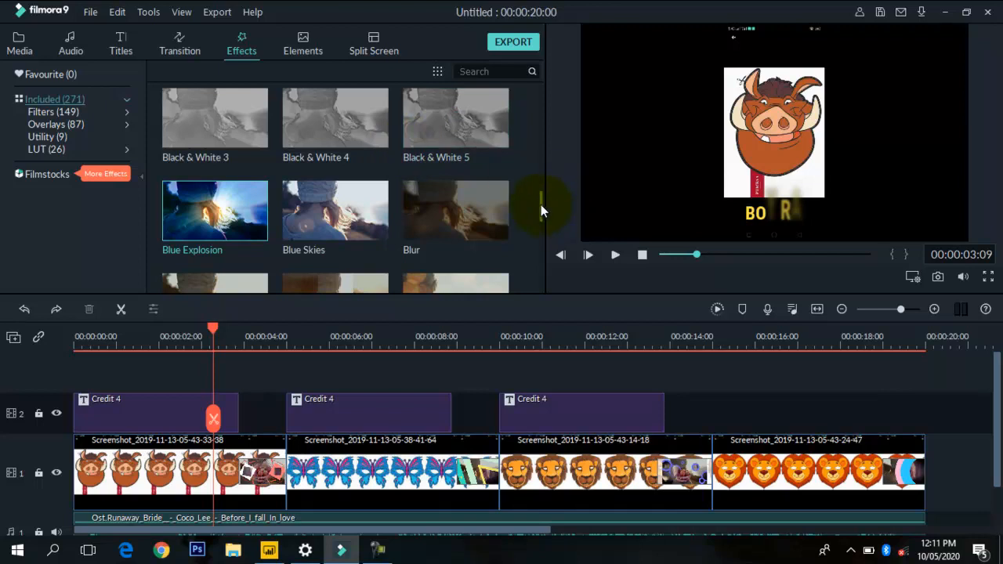
{"action": "left_click_drag", "start_coordinate": [540, 204], "coordinate": [541, 95]}
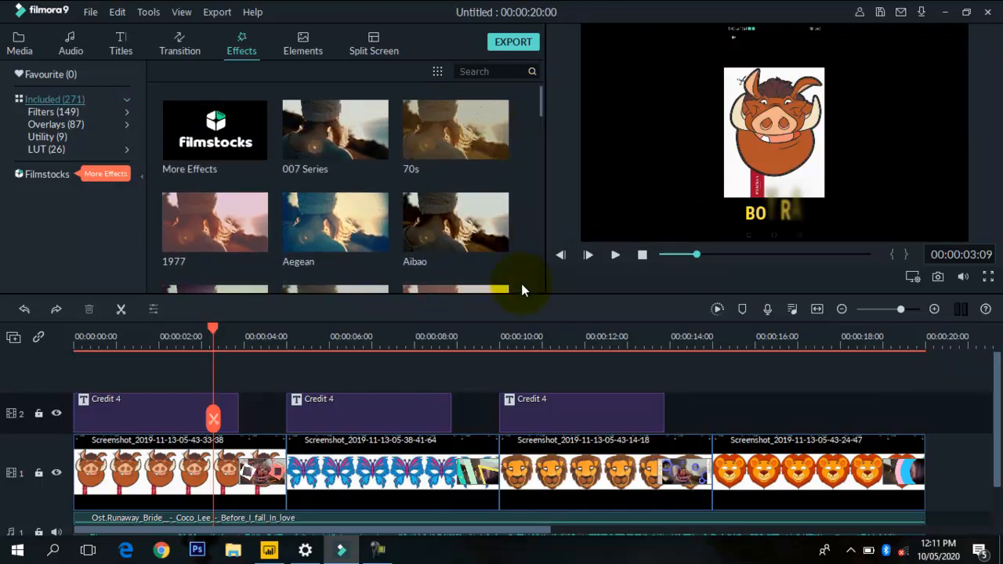
{"action": "left_click", "coordinate": [184, 40]}
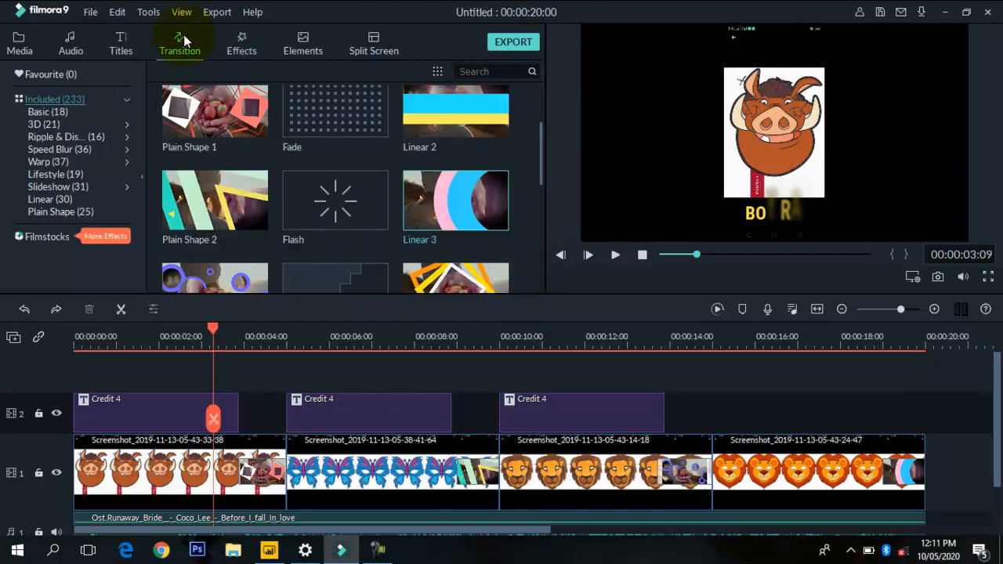
{"action": "left_click", "coordinate": [306, 47]}
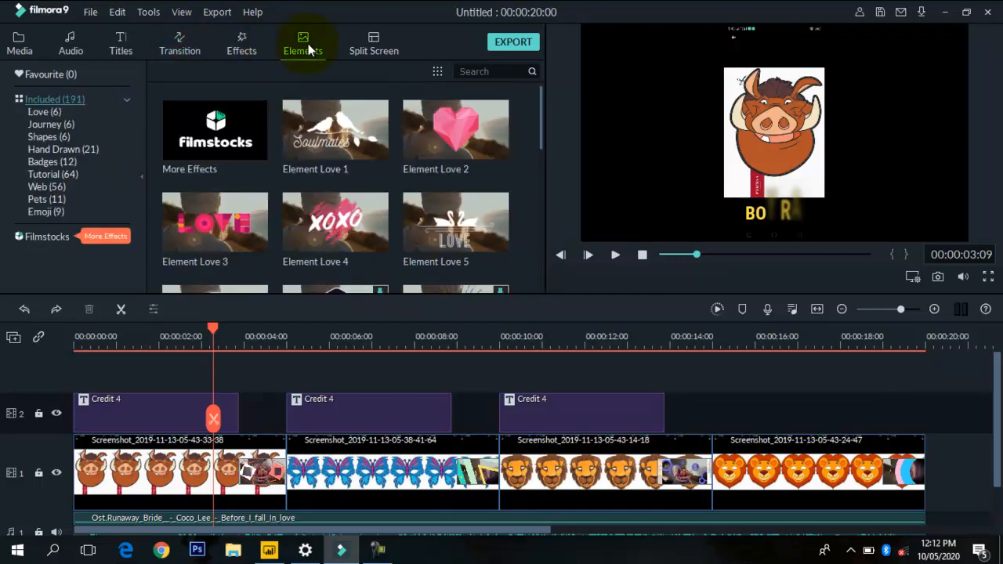
Step: Play the slideshow from the start, view part of it in full screen, and stop the playback
{"action": "left_click", "coordinate": [641, 255]}
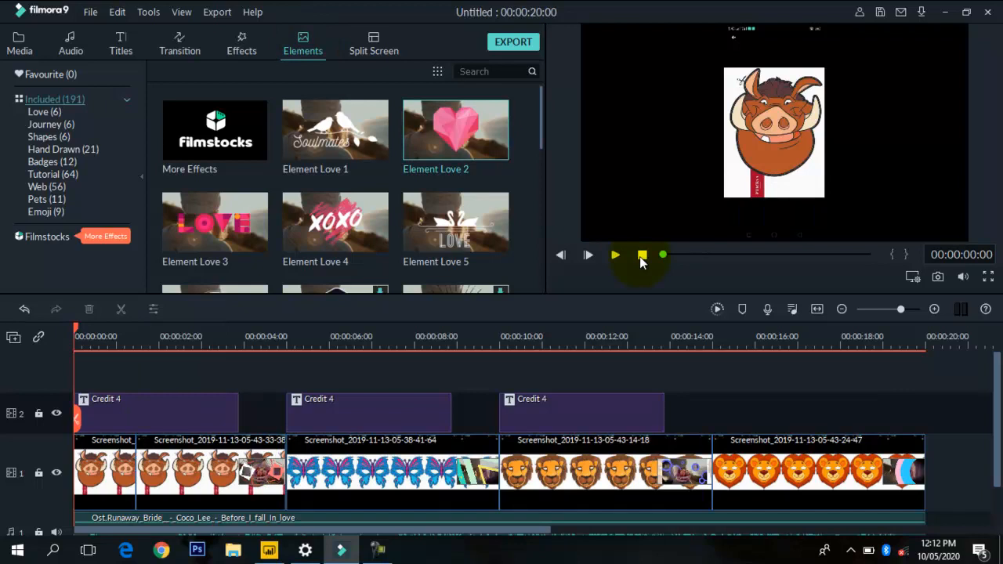
{"action": "left_click", "coordinate": [618, 256]}
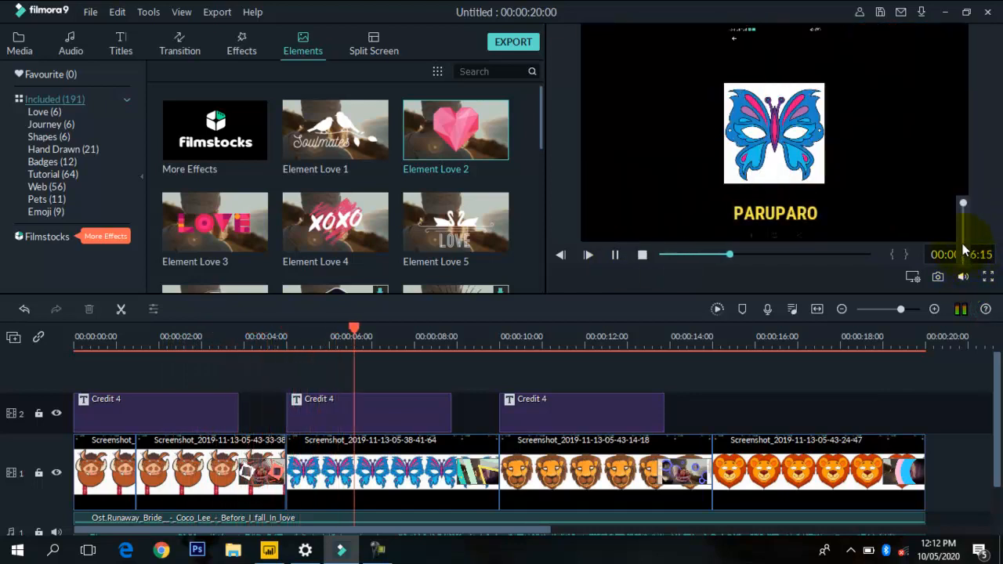
{"action": "left_click", "coordinate": [988, 277]}
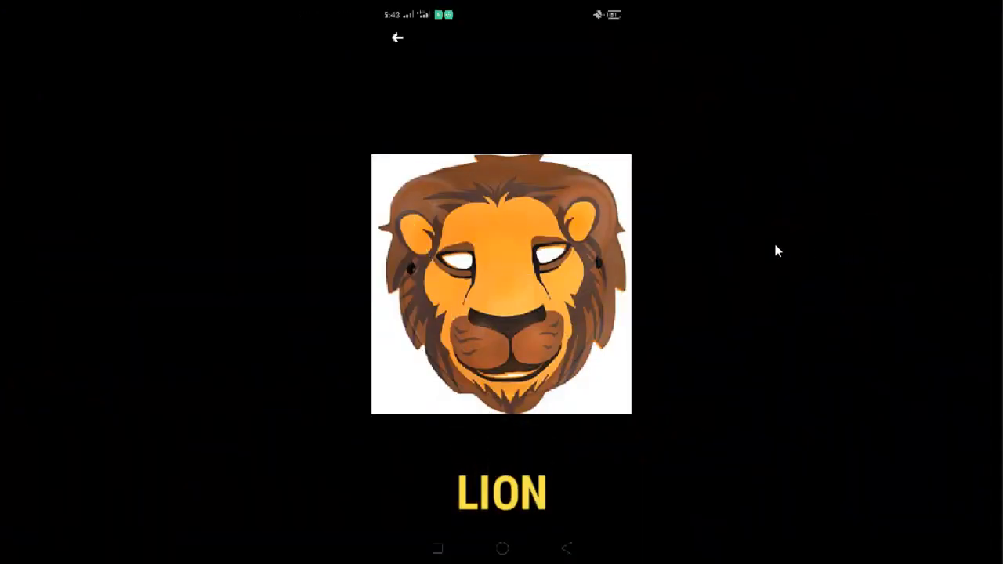
{"action": "key", "text": "Escape"}
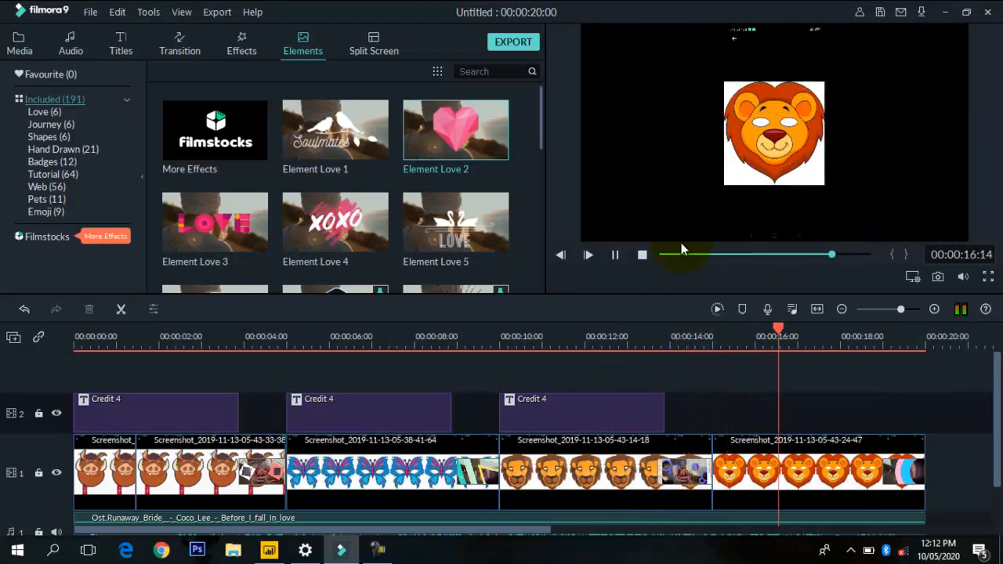
{"action": "left_click", "coordinate": [643, 255]}
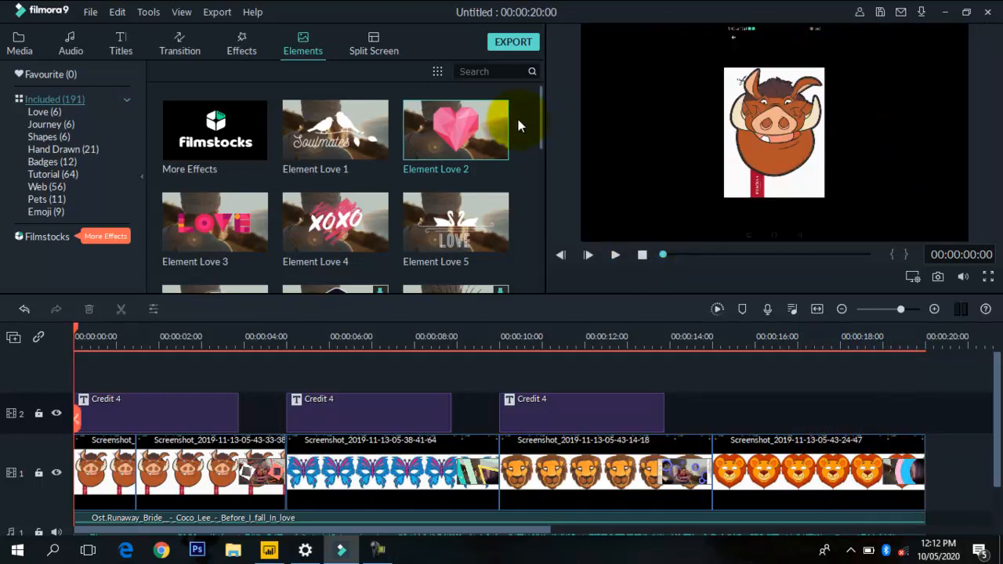
Step: Open the export window and review the export options for devices, YouTube, Vimeo and DVD
{"action": "left_click", "coordinate": [500, 42]}
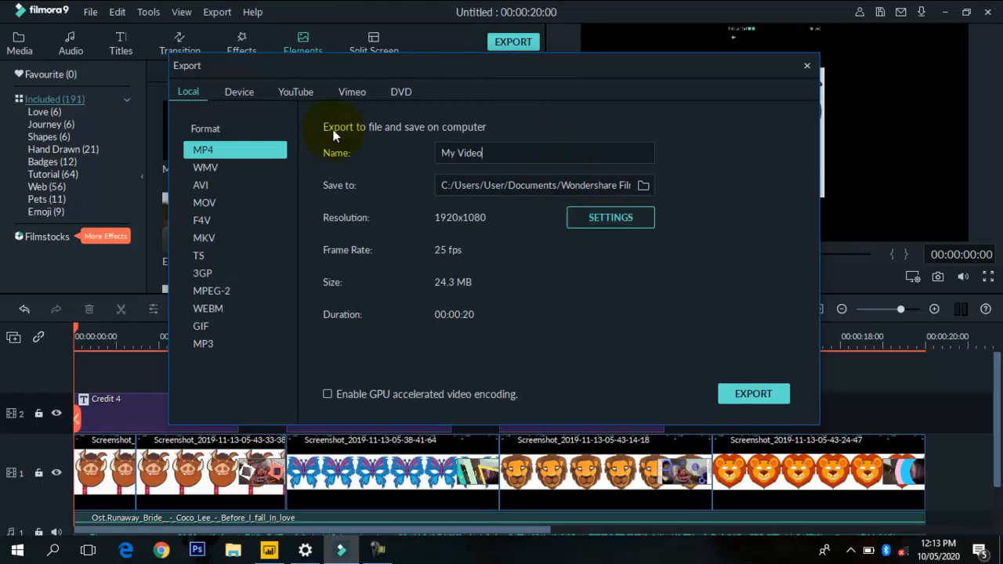
{"action": "left_click", "coordinate": [240, 92]}
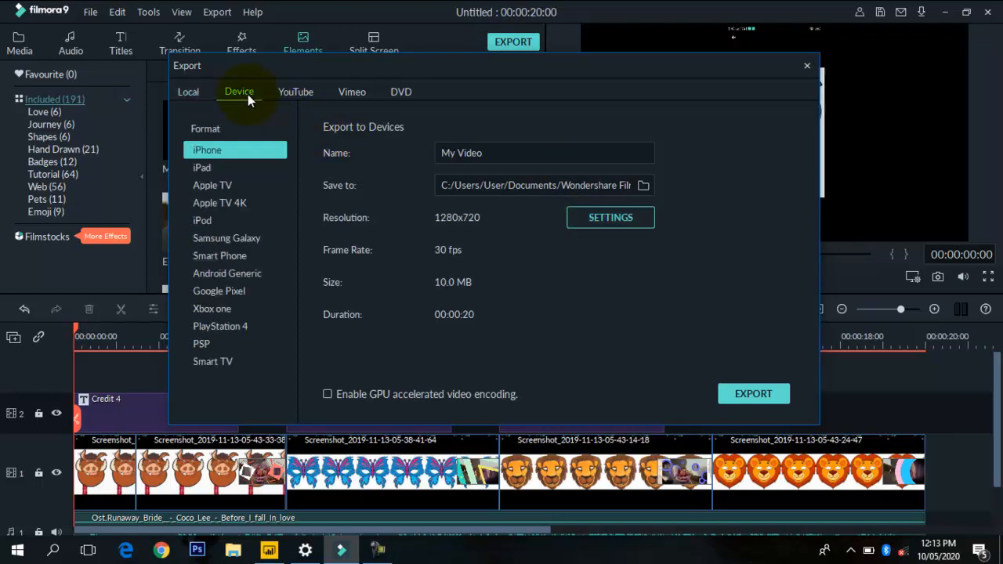
{"action": "left_click", "coordinate": [288, 95]}
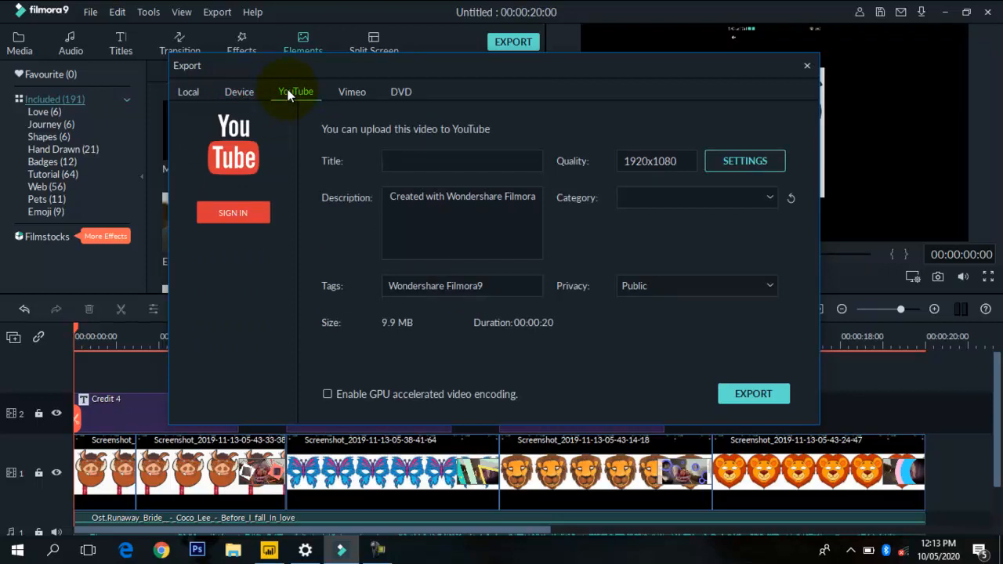
{"action": "left_click", "coordinate": [343, 94]}
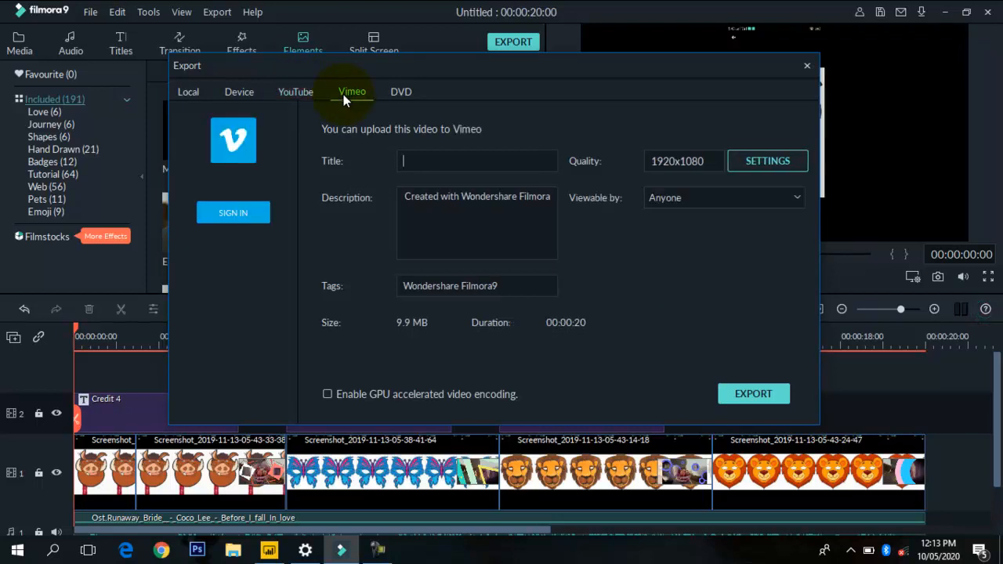
{"action": "left_click", "coordinate": [395, 100]}
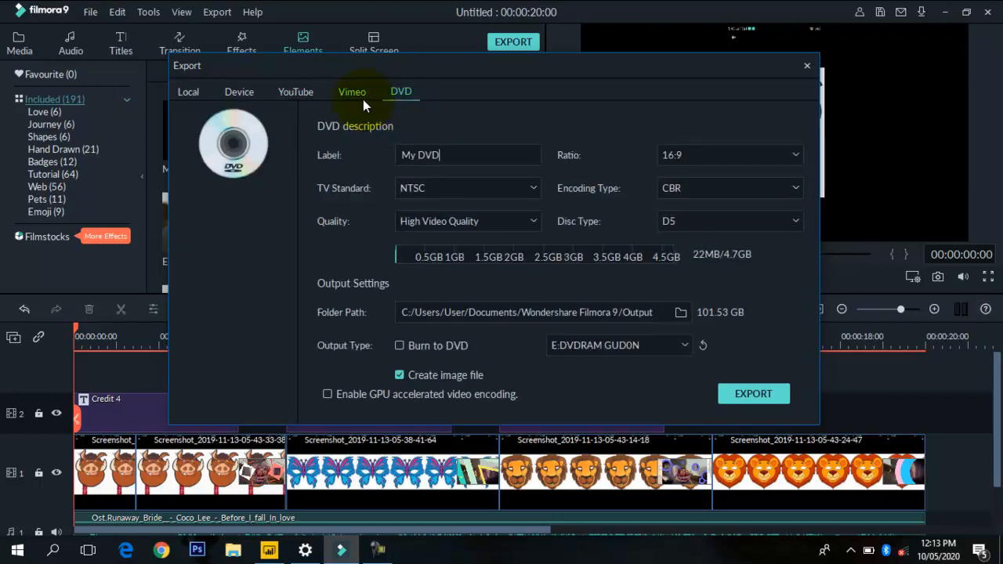
Step: Check the local MP4 quality settings and export the slideshow to the computer at 1920x1080 and 25 fps
{"action": "left_click", "coordinate": [198, 92]}
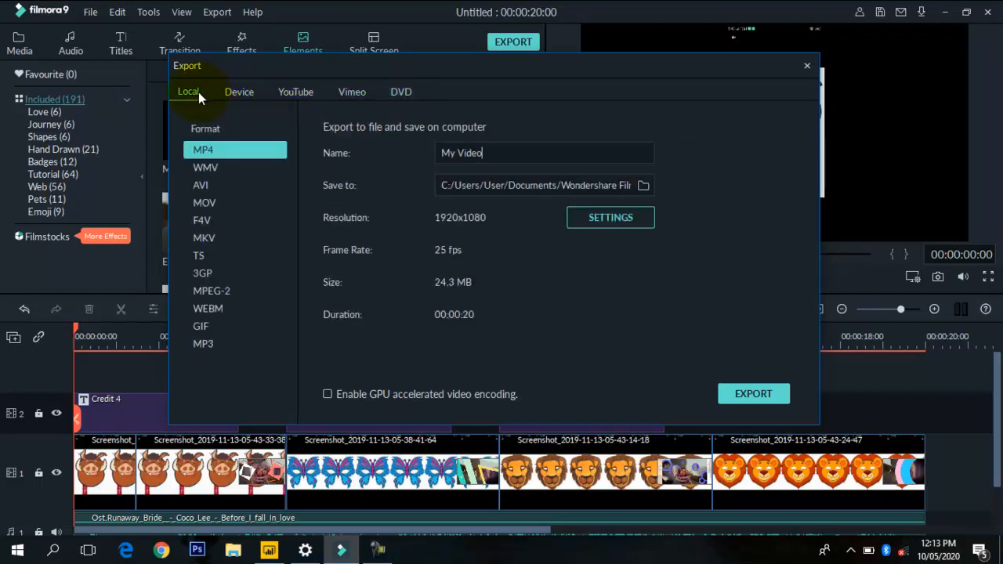
{"action": "left_click", "coordinate": [623, 218]}
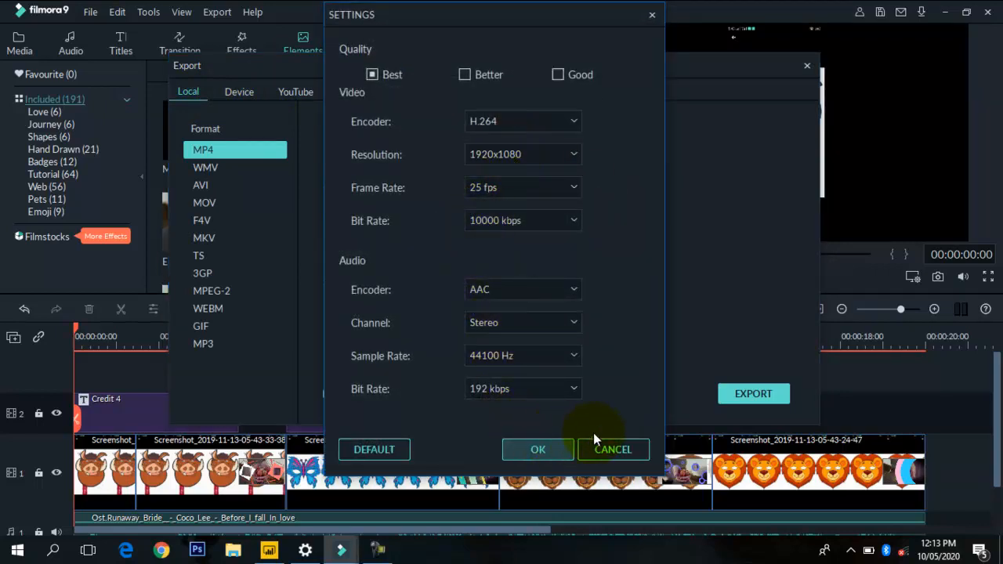
{"action": "key", "text": "Escape"}
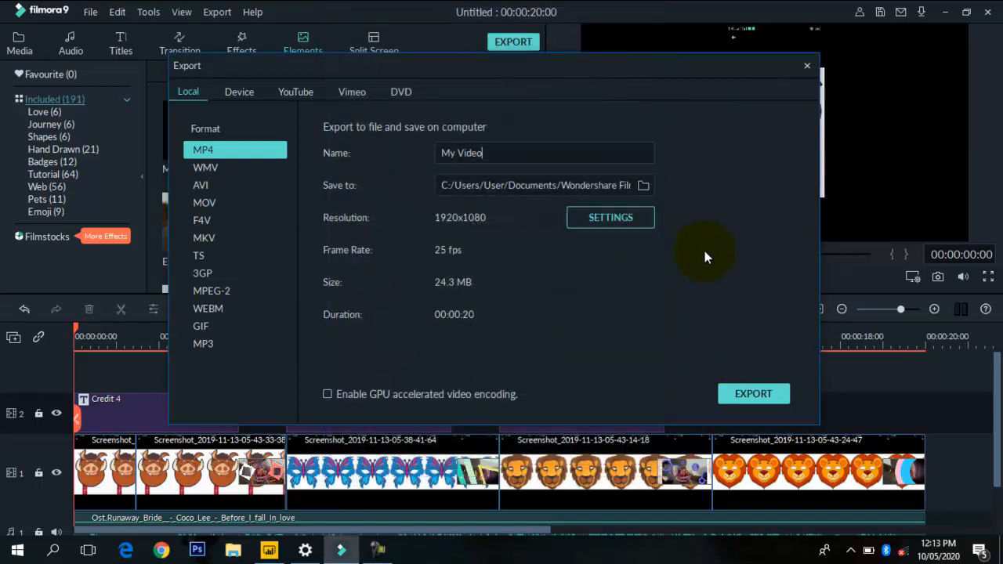
{"action": "left_click", "coordinate": [741, 394]}
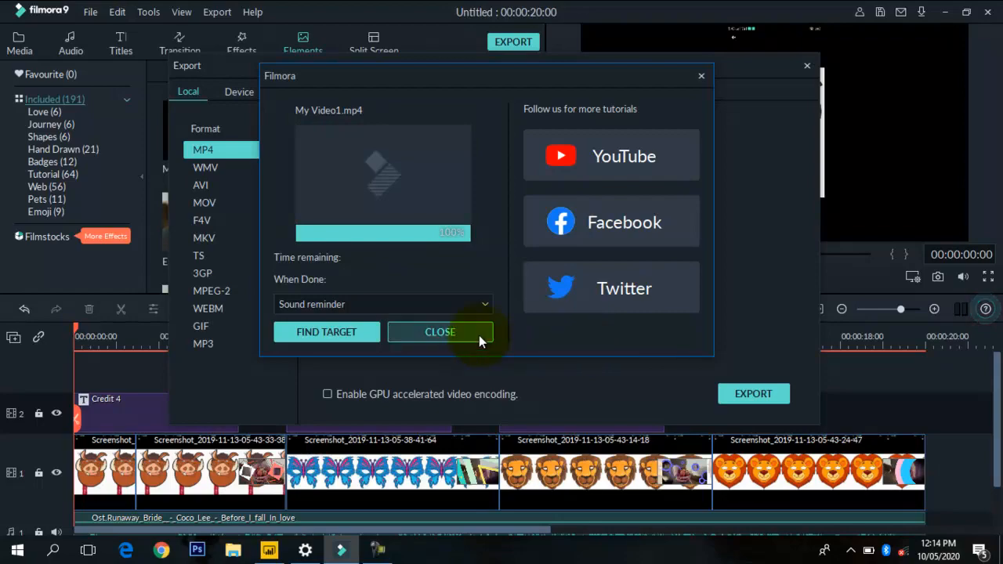
Step: Open the exported My Video1 from its output folder, skip through it to check the images and titles, and close the player
{"action": "left_click", "coordinate": [315, 331]}
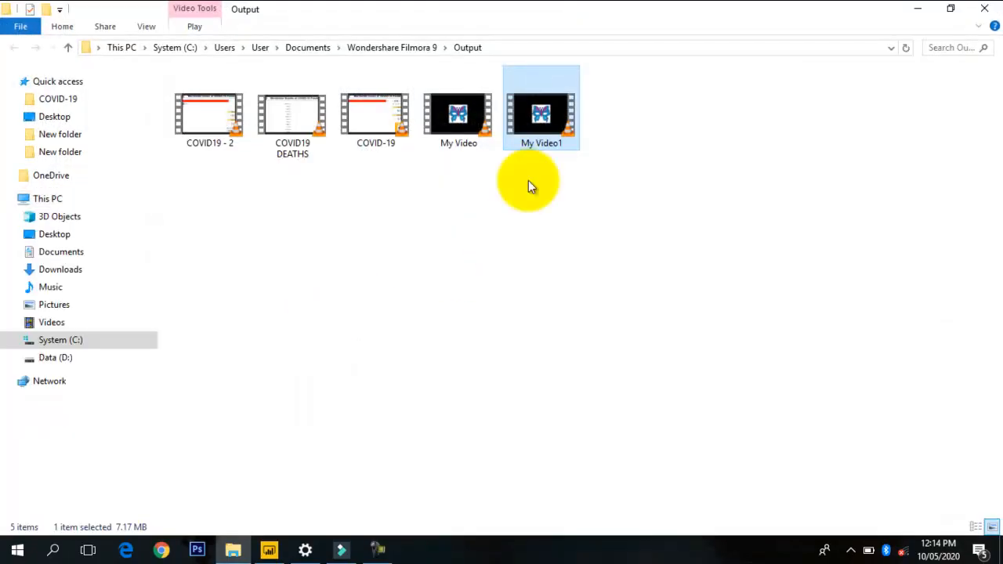
{"action": "double_click", "coordinate": [554, 102]}
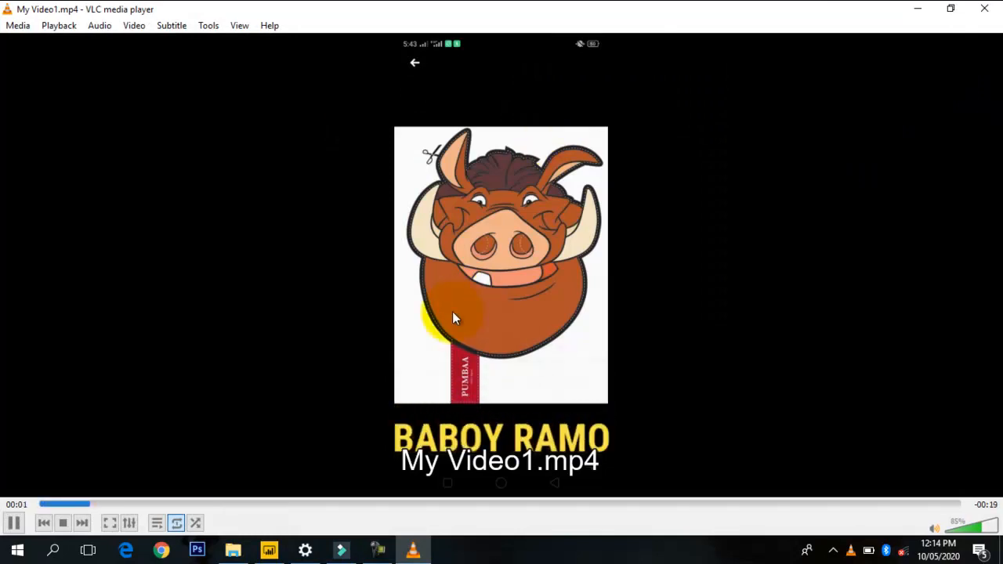
{"action": "left_click", "coordinate": [497, 504]}
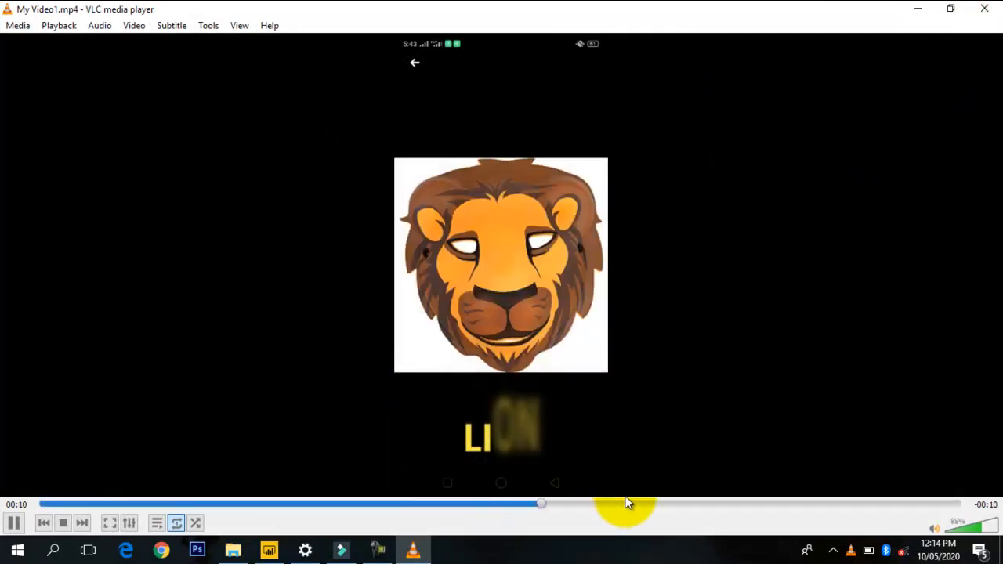
{"action": "left_click", "coordinate": [644, 504]}
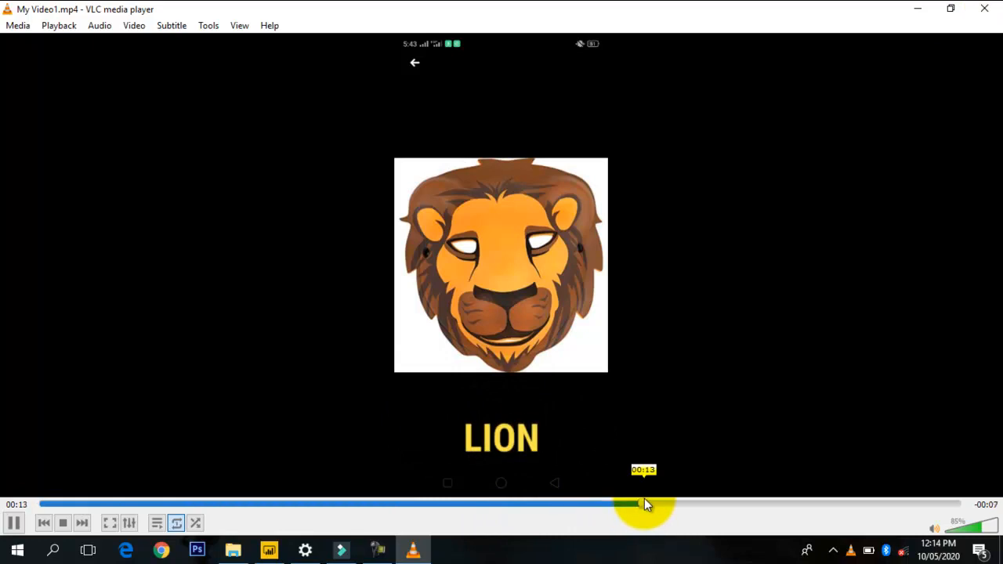
{"action": "left_click", "coordinate": [973, 7]}
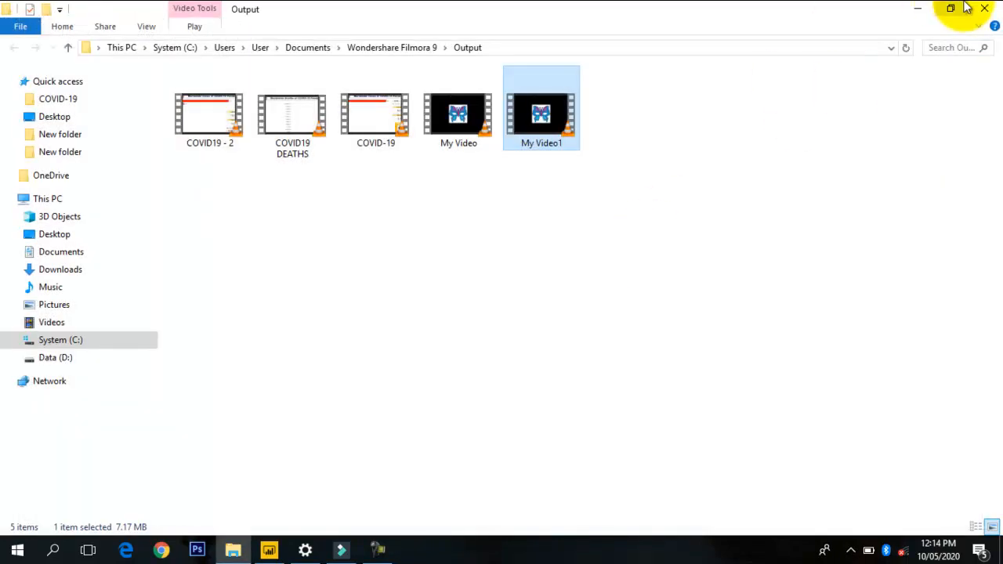
Step: Close the output folder and the export window, and show the project's imported media
{"action": "left_click", "coordinate": [984, 8]}
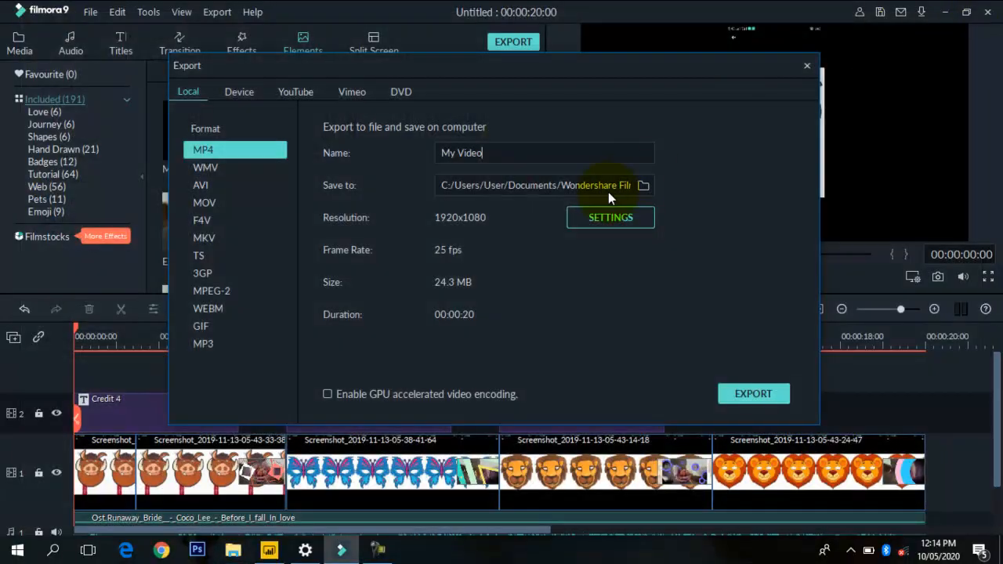
{"action": "left_click", "coordinate": [808, 67]}
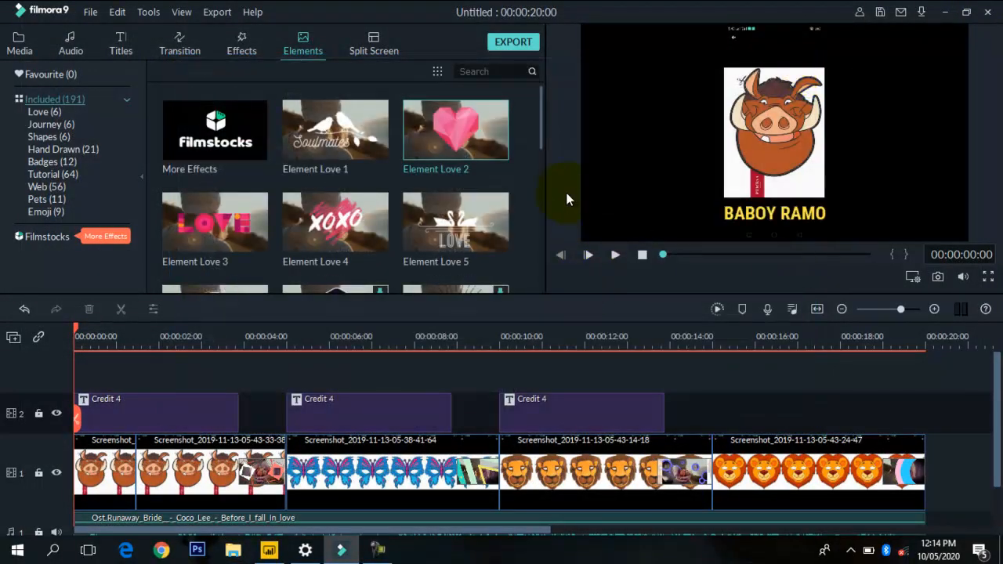
{"action": "left_click", "coordinate": [20, 48]}
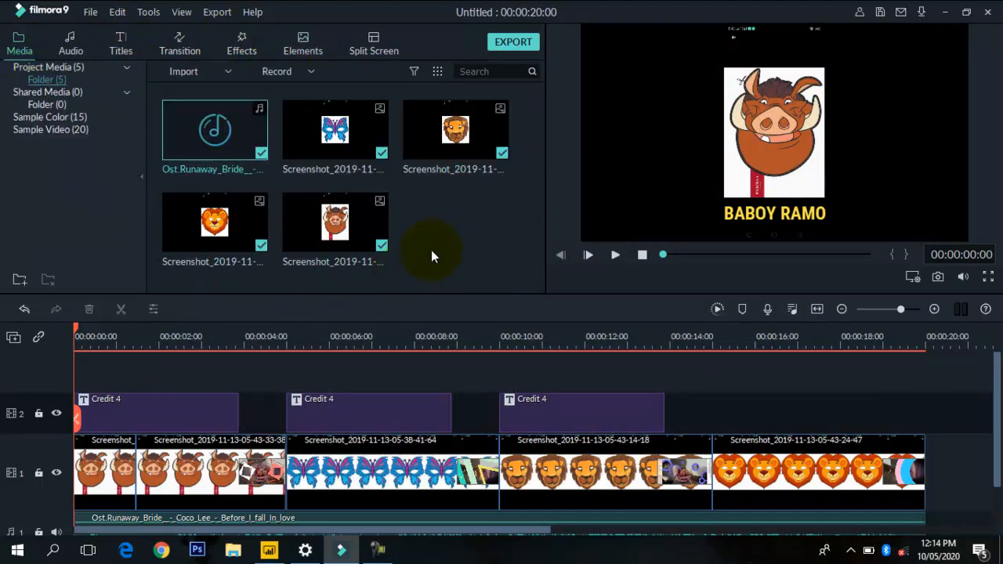